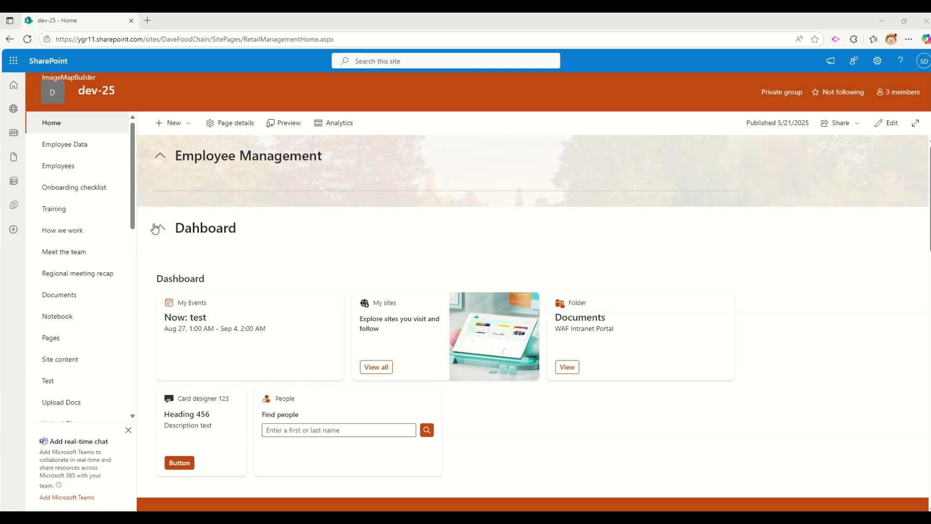
Step: Open the Mobile Brands and Models list and add an item titled 4 with brand Motorola and model Edge 50
{"action": "scroll", "coordinate": [68, 175], "scroll_direction": "down", "scroll_amount": 10}
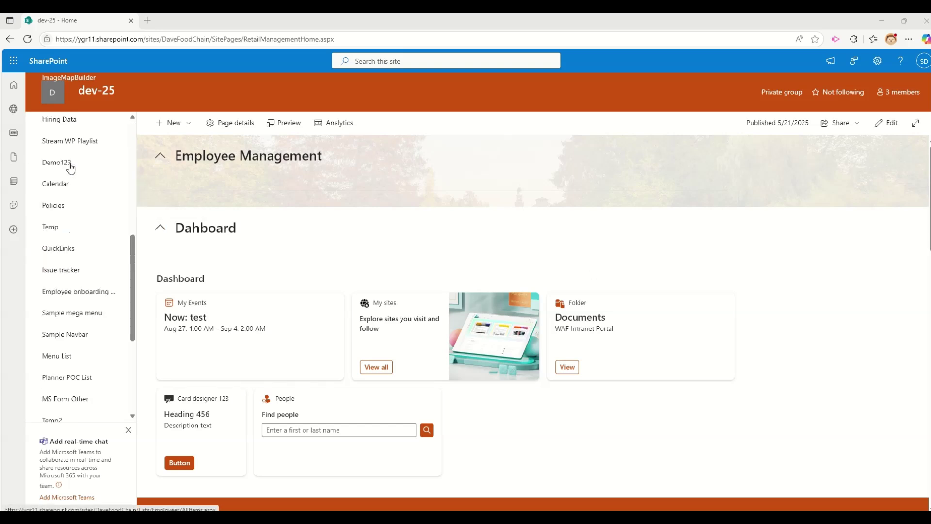
{"action": "left_click", "coordinate": [84, 348]}
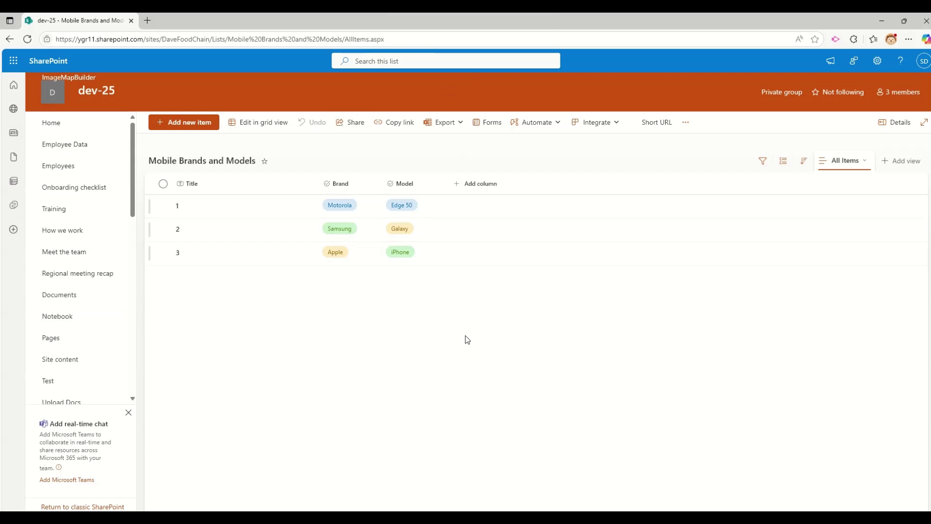
{"action": "left_click", "coordinate": [191, 124]}
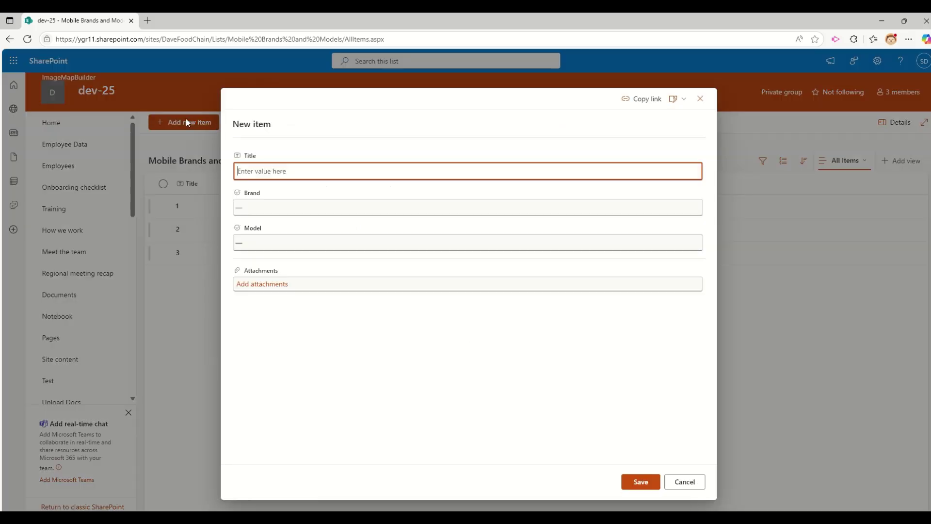
{"action": "type", "text": "4"}
{"action": "key", "text": "Tab"}
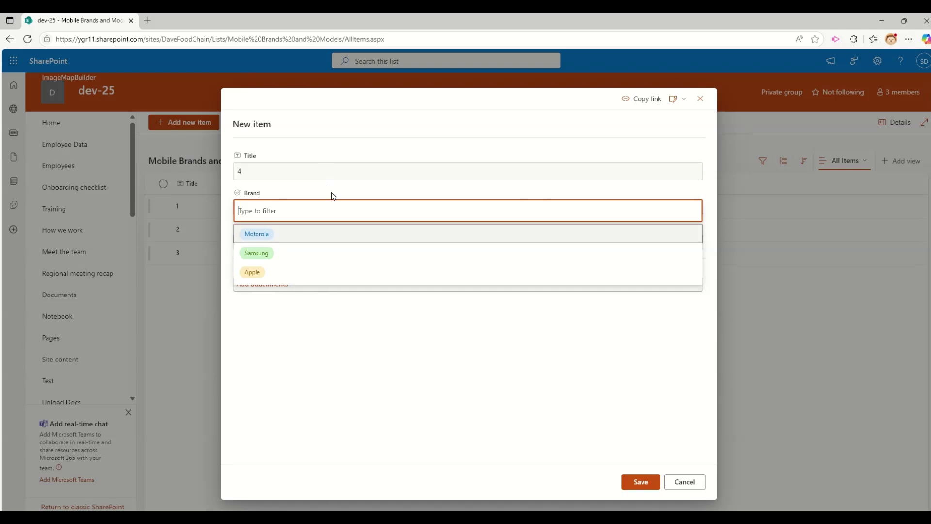
{"action": "left_click", "coordinate": [269, 239]}
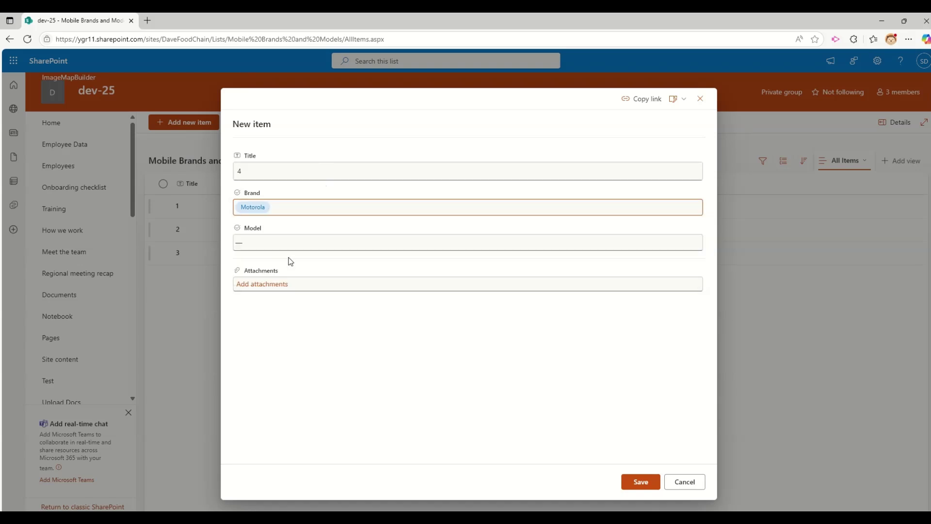
{"action": "left_click", "coordinate": [272, 246]}
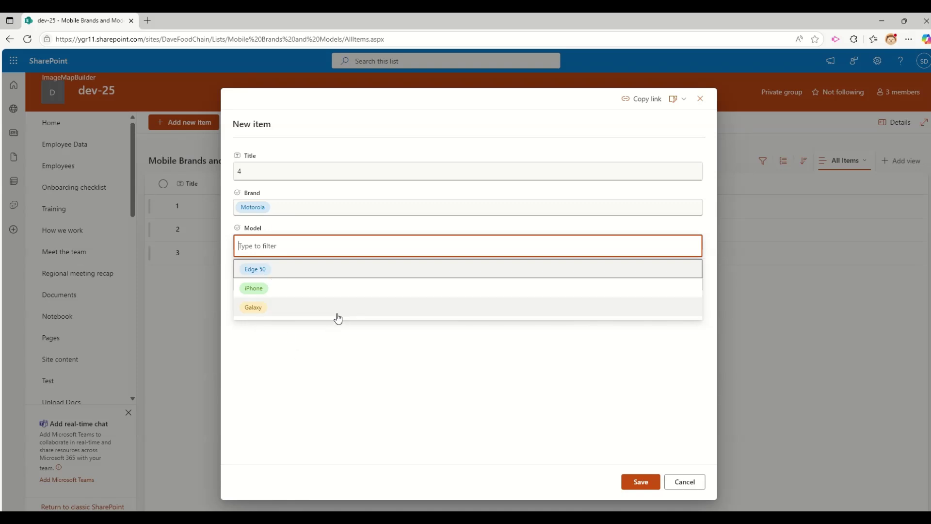
{"action": "left_click", "coordinate": [262, 270]}
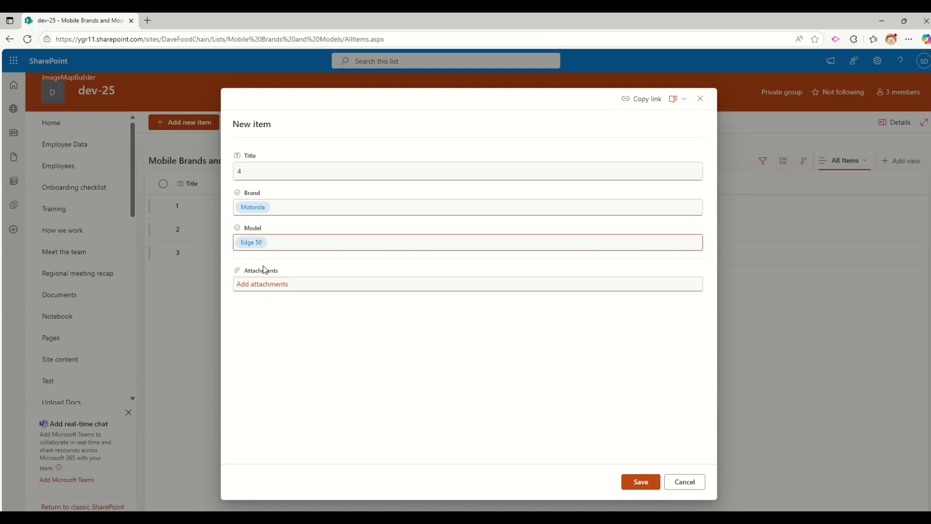
{"action": "left_click", "coordinate": [641, 481]}
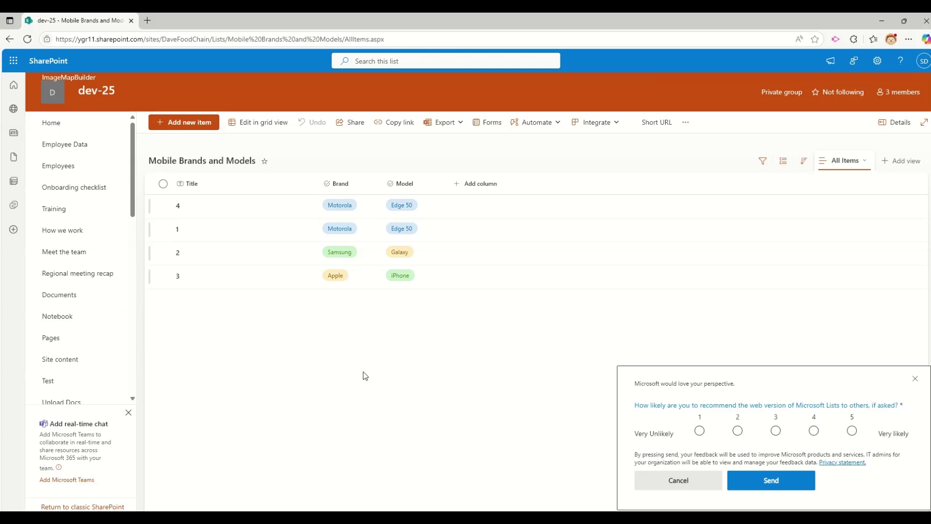
{"action": "left_click", "coordinate": [689, 482]}
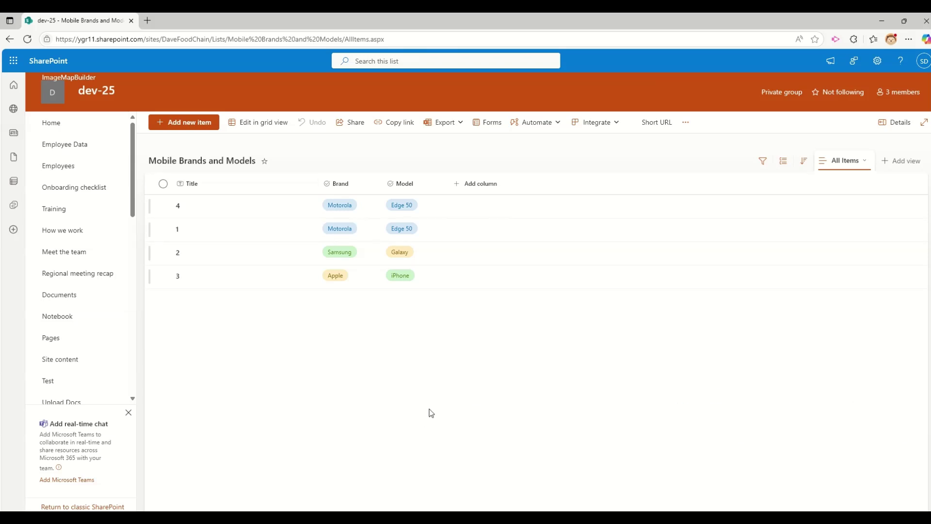
Step: Add an item titled 5 with brand Motorola and model Galaxy, and sort the list by Title in ascending order
{"action": "left_click", "coordinate": [162, 129]}
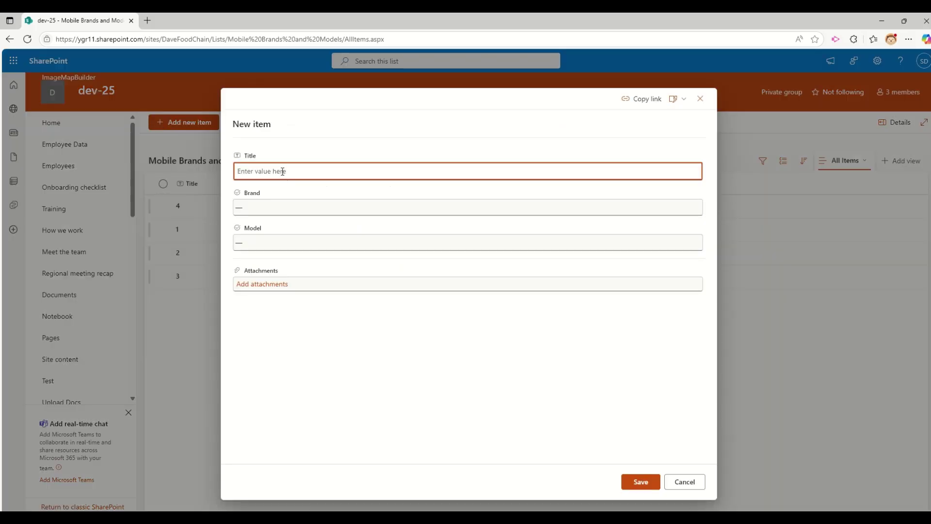
{"action": "type", "text": "5"}
{"action": "key", "text": "Tab"}
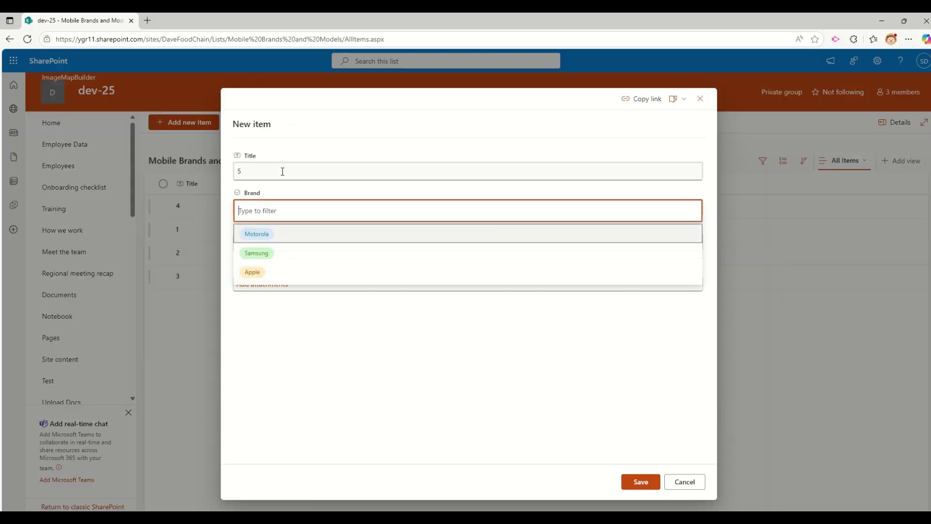
{"action": "left_click", "coordinate": [284, 235]}
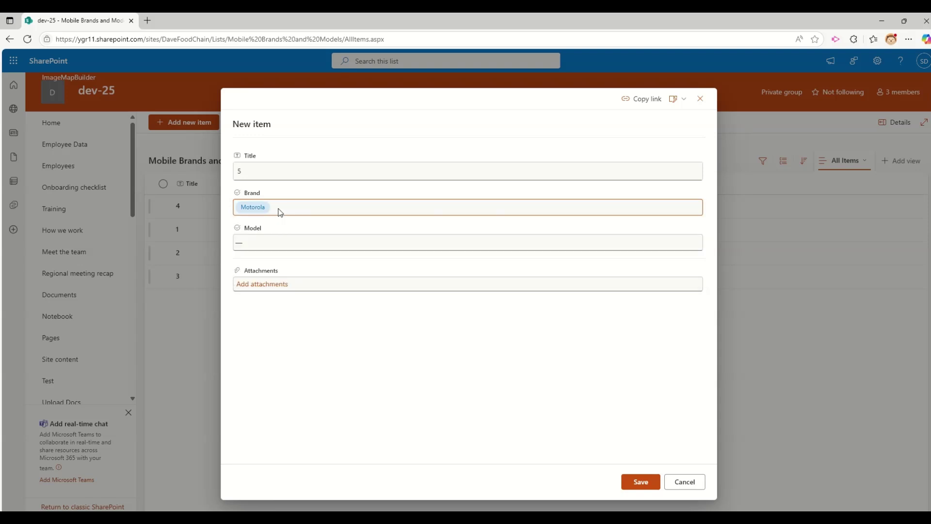
{"action": "key", "text": "Tab"}
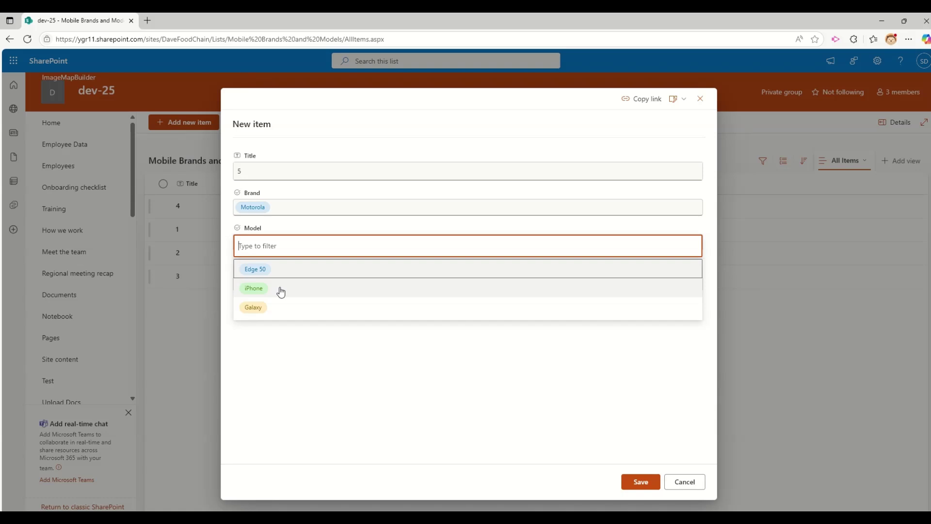
{"action": "left_click", "coordinate": [273, 307]}
{"action": "left_click", "coordinate": [656, 489]}
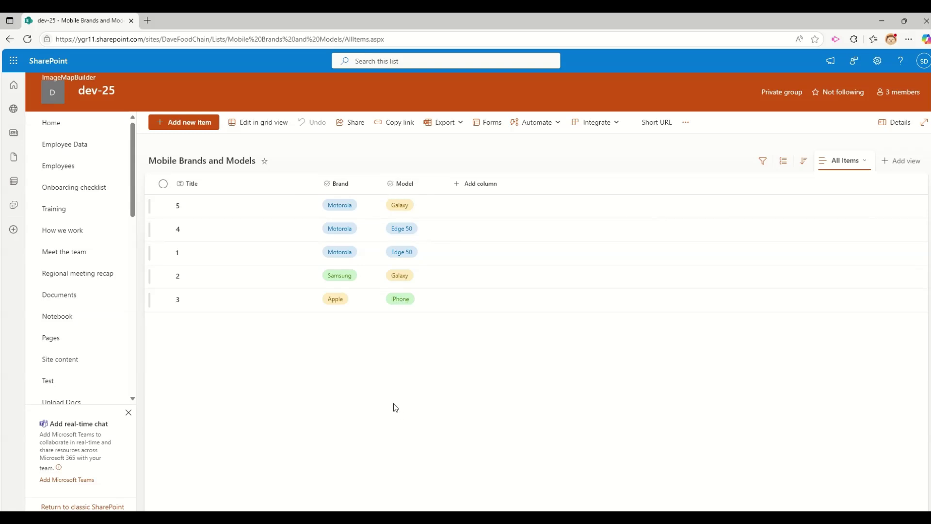
{"action": "left_click", "coordinate": [197, 186]}
{"action": "left_click", "coordinate": [214, 202]}
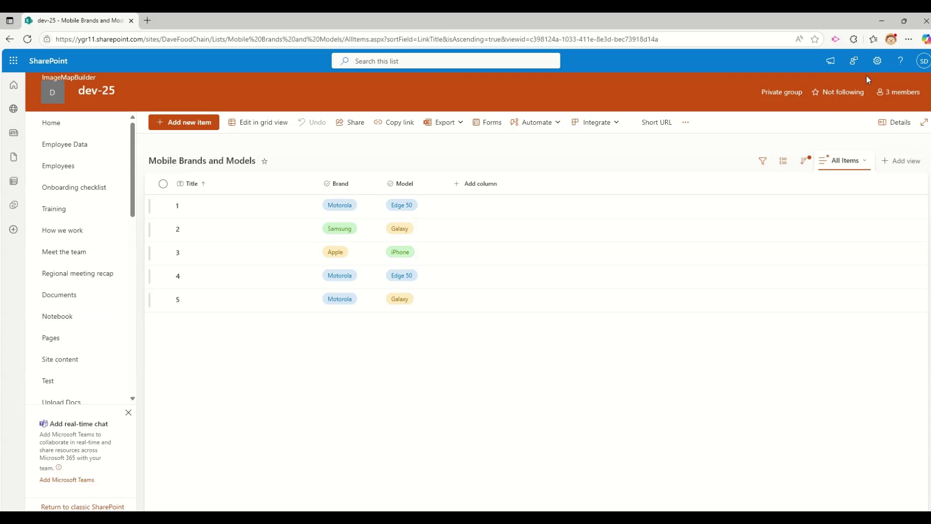
Step: Go to the full site settings and open term store management
{"action": "left_click", "coordinate": [874, 63]}
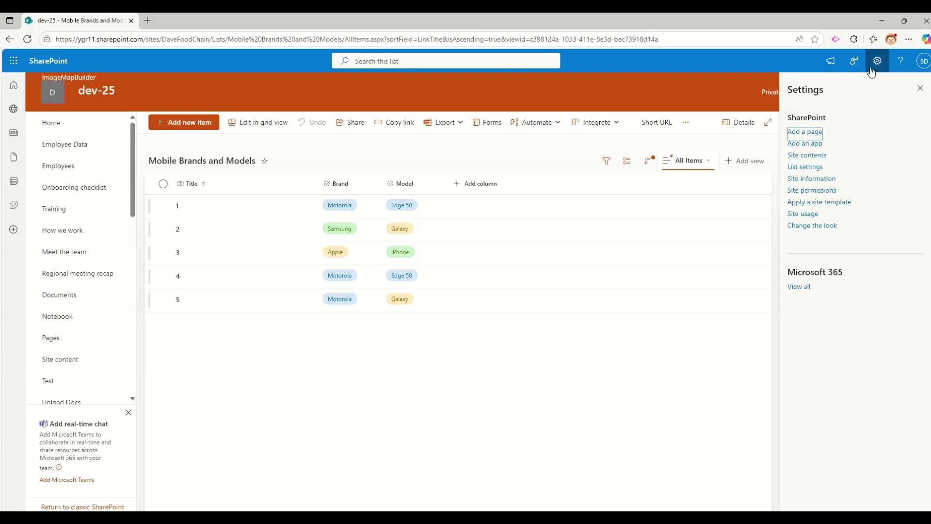
{"action": "left_click", "coordinate": [808, 181]}
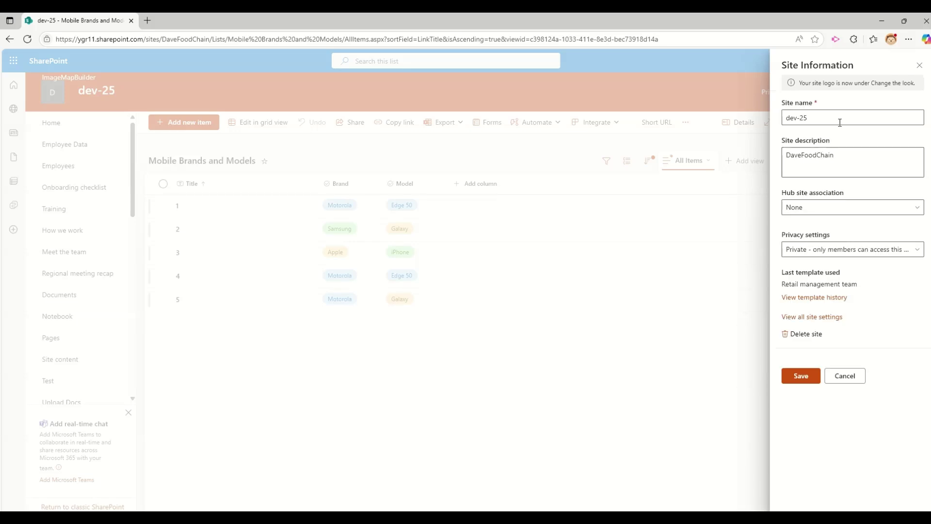
{"action": "left_click", "coordinate": [823, 318]}
{"action": "left_click", "coordinate": [810, 317]}
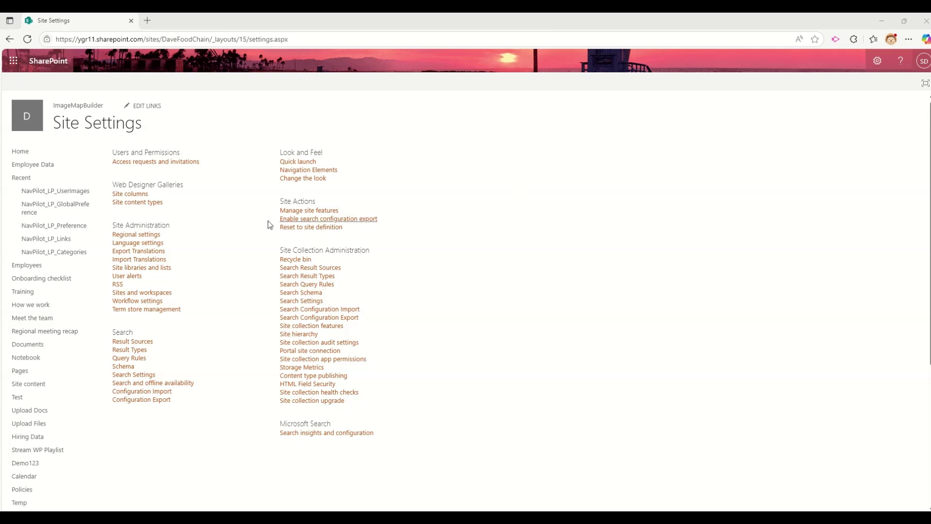
{"action": "left_click", "coordinate": [174, 311]}
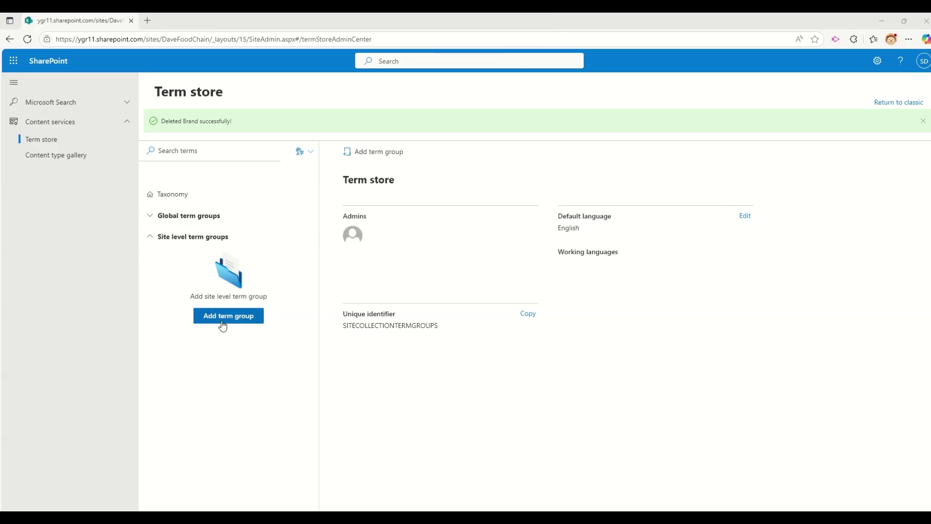
{"action": "left_click", "coordinate": [241, 284]}
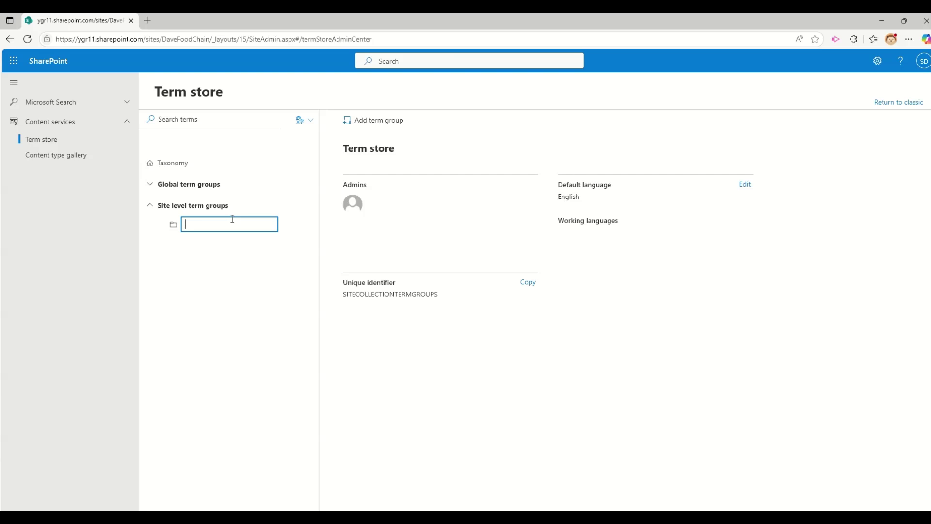
{"action": "type", "text": "Rec"}
{"action": "key", "text": "Escape"}
Step: Create a site-level term group named Test
{"action": "left_click", "coordinate": [242, 294]}
{"action": "type", "text": "Test"}
{"action": "key", "text": "Return"}
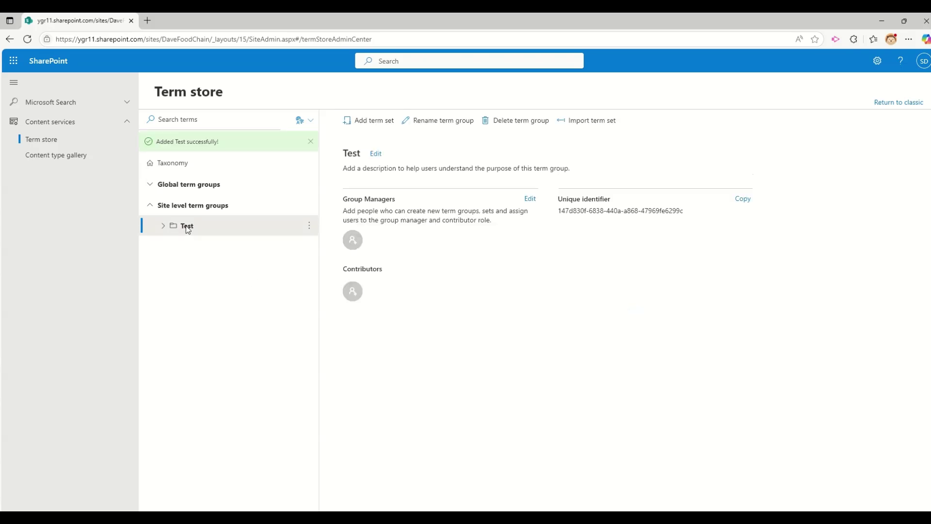
Step: Add a term set named Brand to the Test term group
{"action": "left_click", "coordinate": [310, 226]}
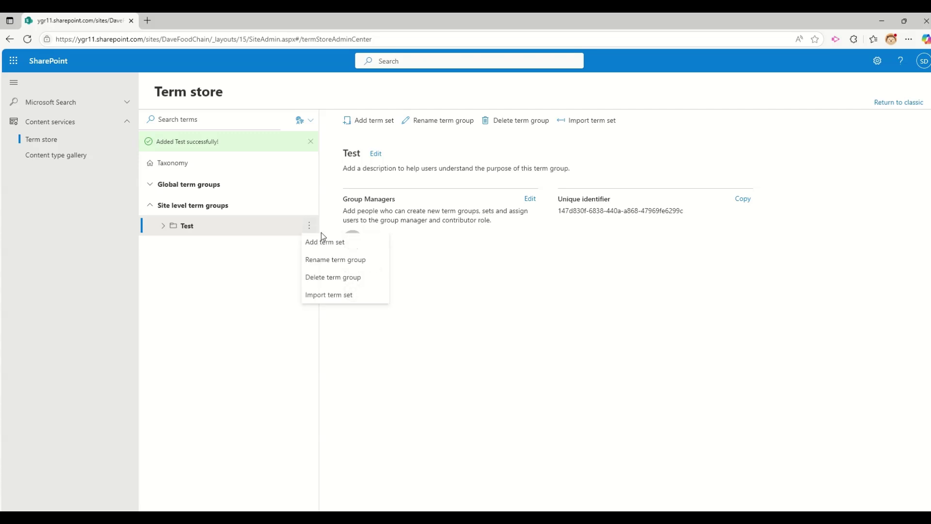
{"action": "left_click", "coordinate": [328, 243]}
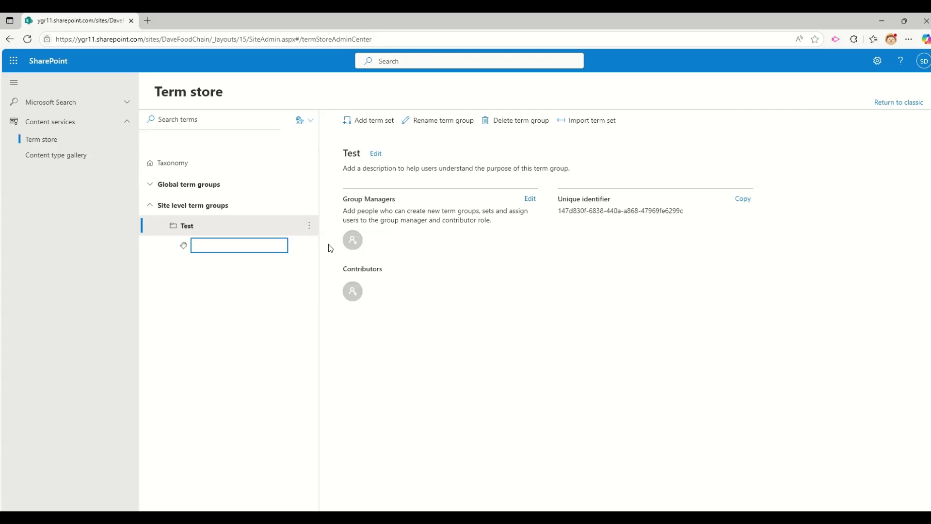
{"action": "type", "text": "Brand"}
{"action": "key", "text": "Return"}
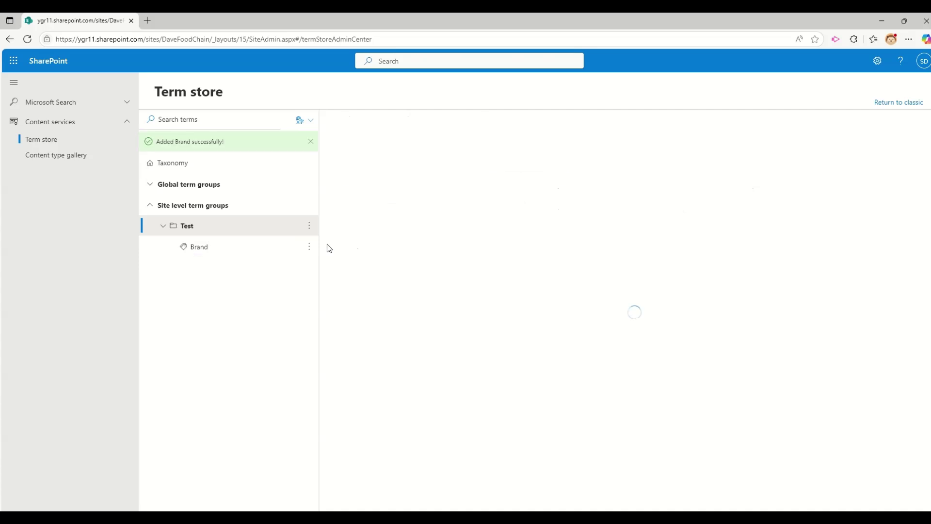
Step: Add the term Motorola to the Brand term set
{"action": "left_click", "coordinate": [311, 247]}
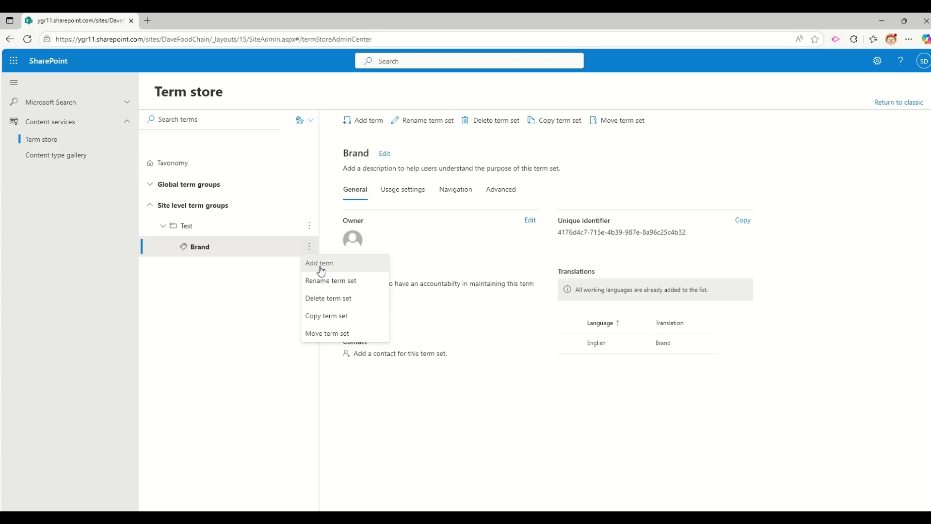
{"action": "left_click", "coordinate": [318, 266]}
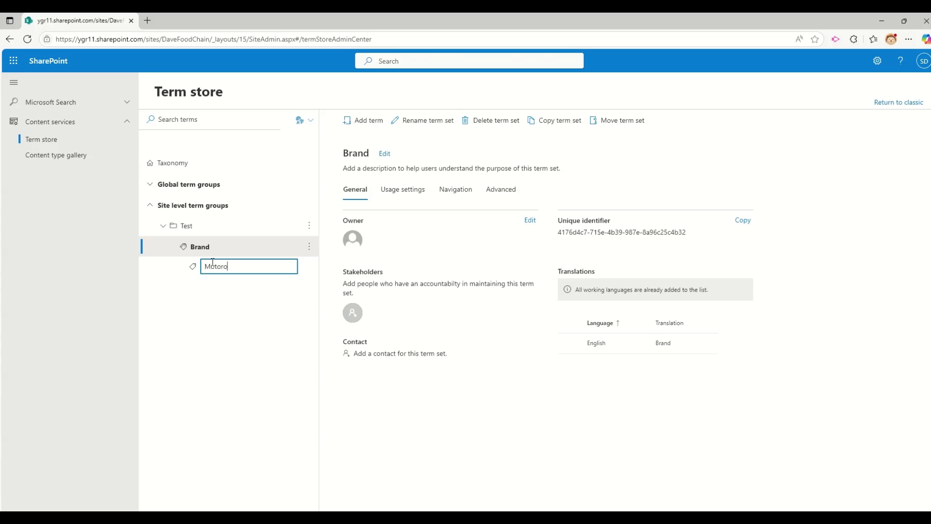
{"action": "key", "text": "Return"}
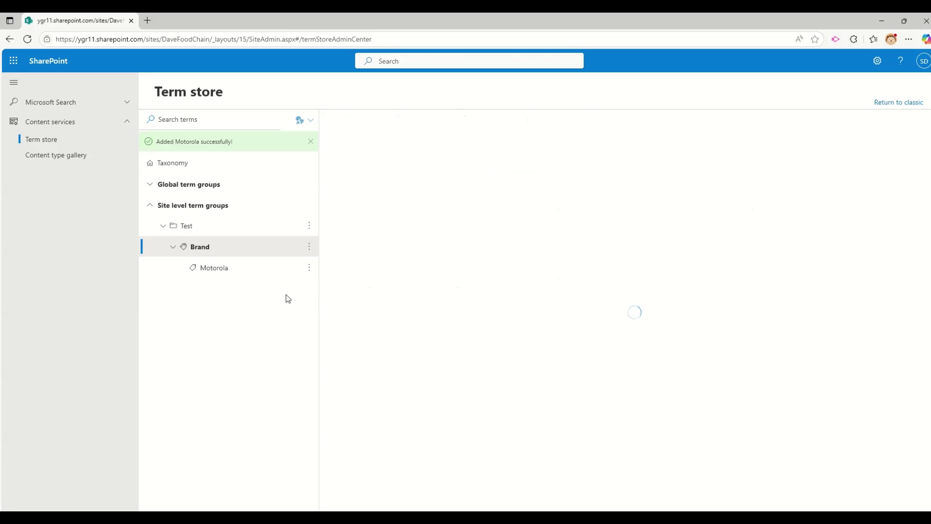
Step: Add the child term Edge50 under the Motorola term
{"action": "left_click", "coordinate": [222, 271]}
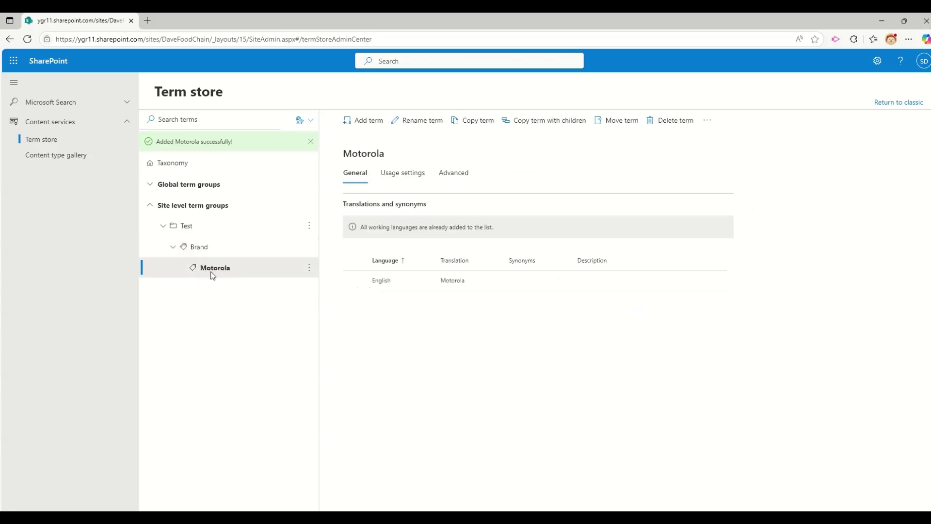
{"action": "left_click", "coordinate": [309, 267]}
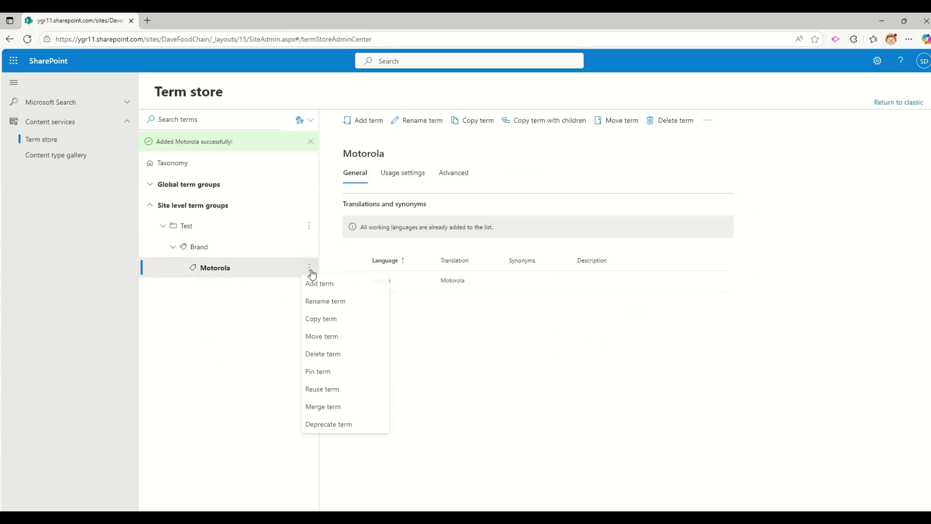
{"action": "left_click", "coordinate": [328, 286]}
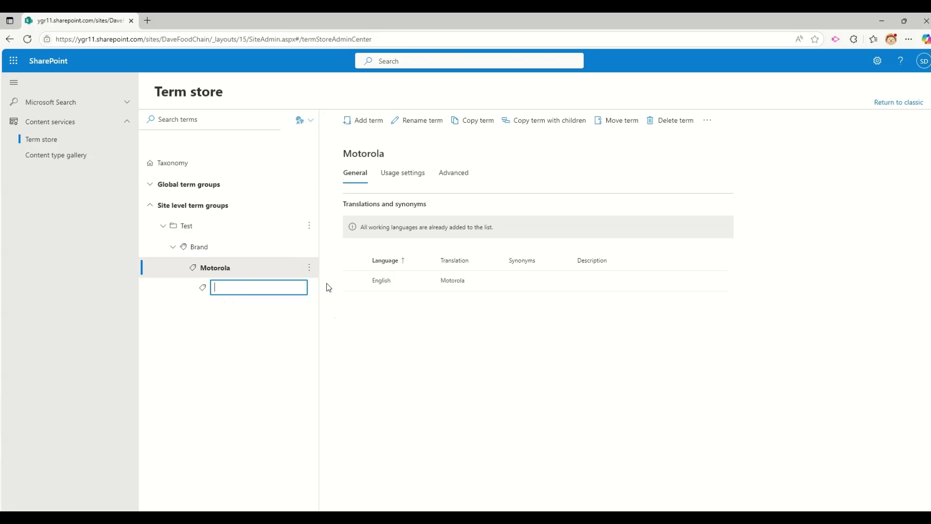
{"action": "type", "text": "Edge50"}
{"action": "key", "text": "Return"}
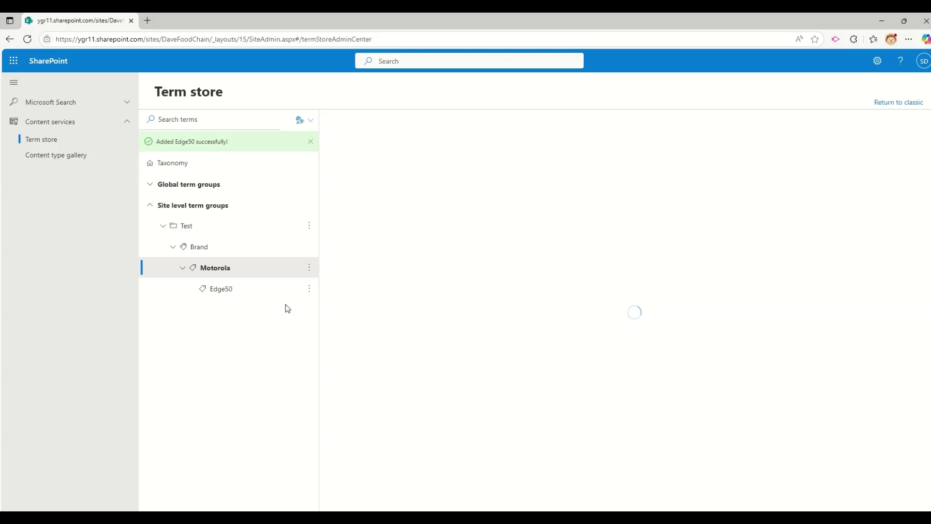
Step: Add the term Apple directly under the Brand term set
{"action": "left_click", "coordinate": [309, 246]}
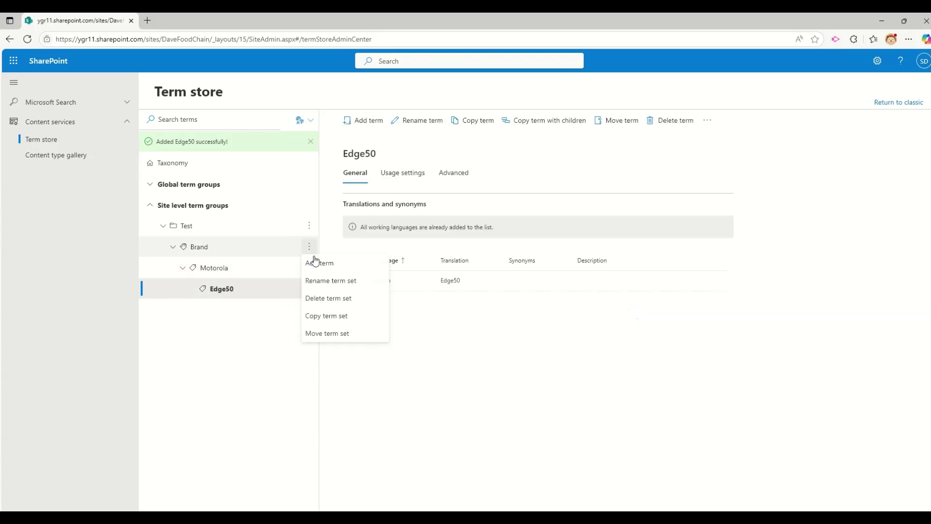
{"action": "left_click", "coordinate": [315, 262]}
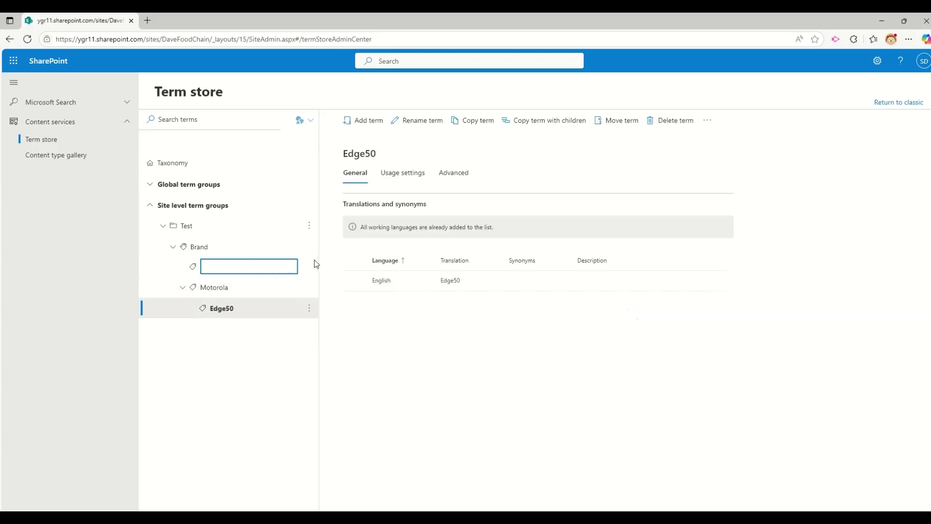
{"action": "type", "text": "Apple"}
{"action": "key", "text": "Return"}
{"action": "left_click", "coordinate": [309, 225]}
{"action": "left_click", "coordinate": [318, 245]}
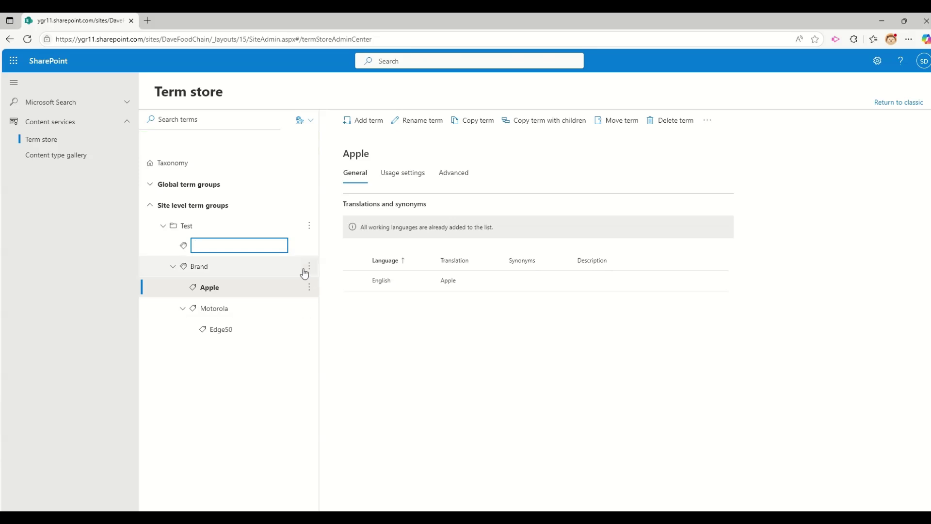
{"action": "left_click", "coordinate": [305, 269]}
Step: Add the term Samsung directly under the Brand term set
{"action": "left_click", "coordinate": [311, 267]}
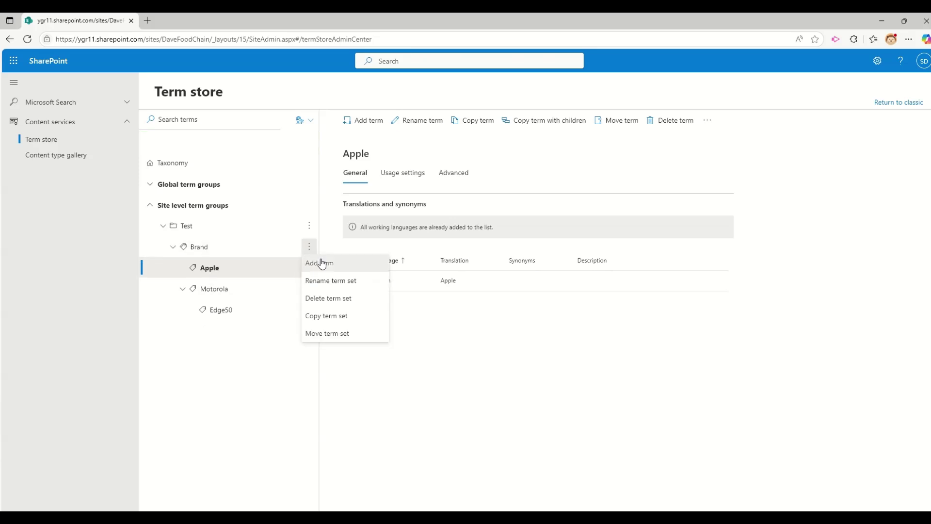
{"action": "left_click", "coordinate": [323, 264]}
{"action": "type", "text": "Samsun"}
{"action": "key", "text": "BackSpace"}
{"action": "key", "text": "BackSpace"}
{"action": "type", "text": "ung"}
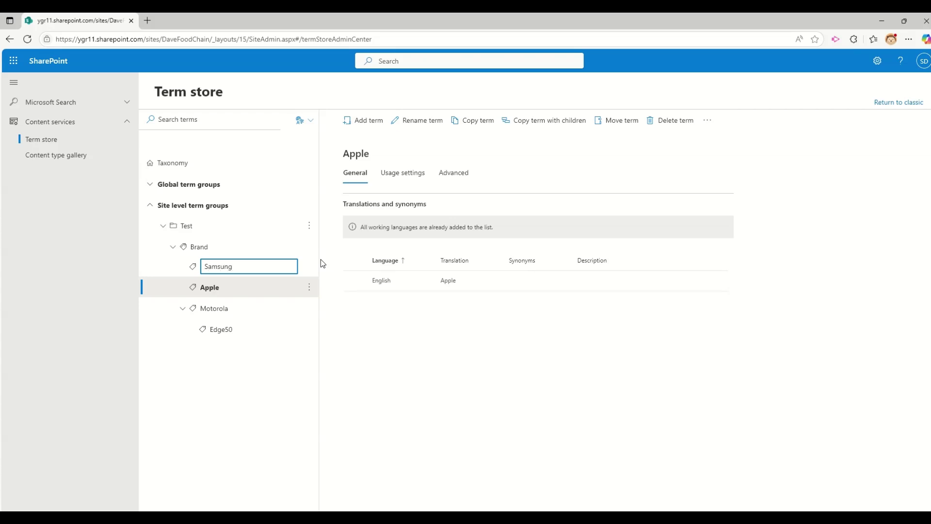
{"action": "key", "text": "Return"}
Step: Add the child term Galaxy under the Samsung term
{"action": "left_click", "coordinate": [309, 268]}
{"action": "left_click", "coordinate": [318, 285]}
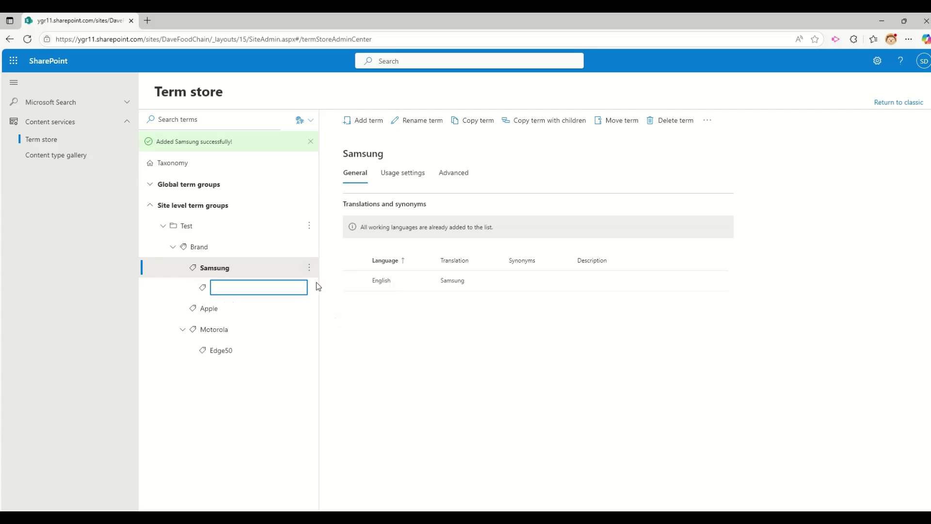
{"action": "type", "text": "Galaxy"}
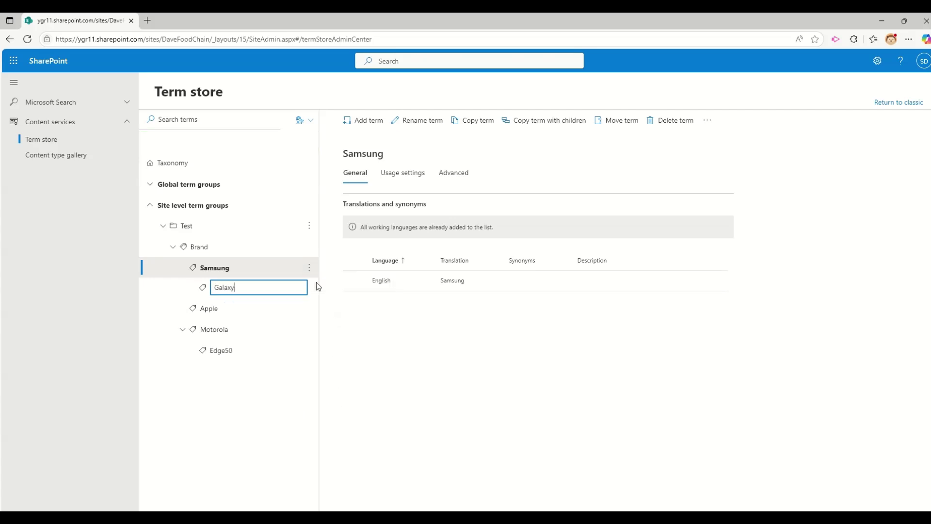
{"action": "key", "text": "Return"}
Step: Add the child term iPhone under the Apple term
{"action": "left_click", "coordinate": [309, 309]}
{"action": "left_click", "coordinate": [314, 322]}
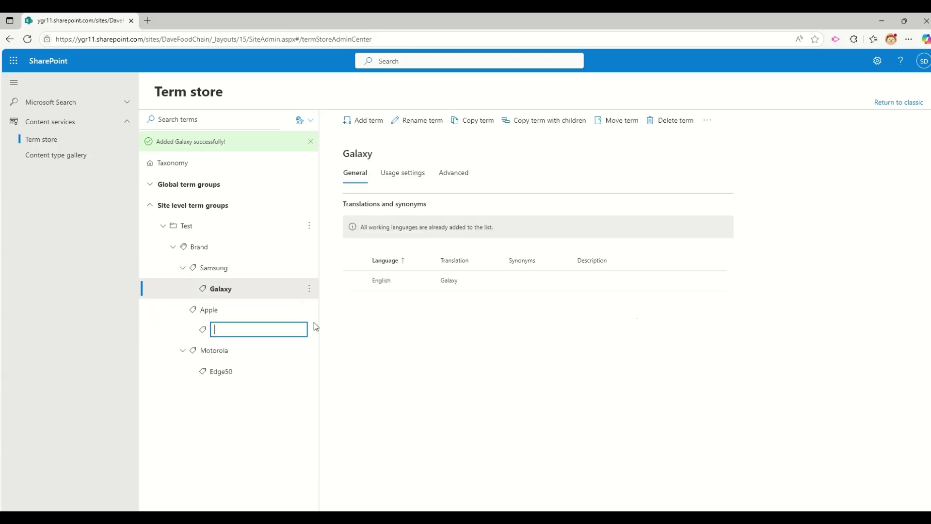
{"action": "type", "text": "iPhone"}
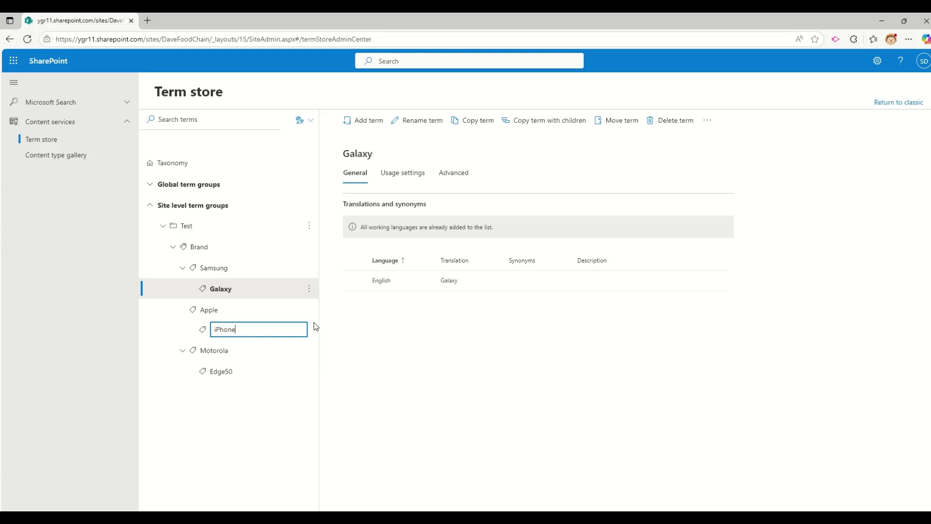
{"action": "key", "text": "Return"}
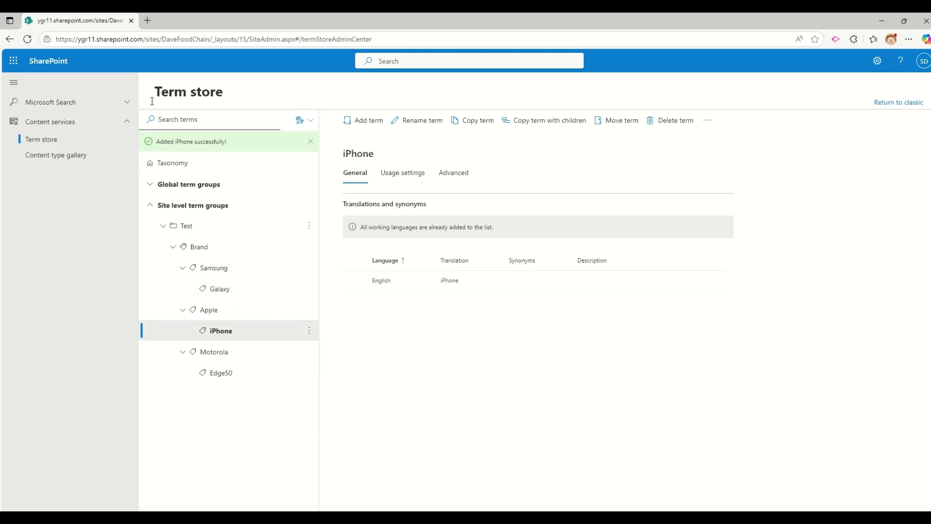
Step: Leave the term store through the site contents and open the Mobile Brands and Models list
{"action": "left_click", "coordinate": [876, 60]}
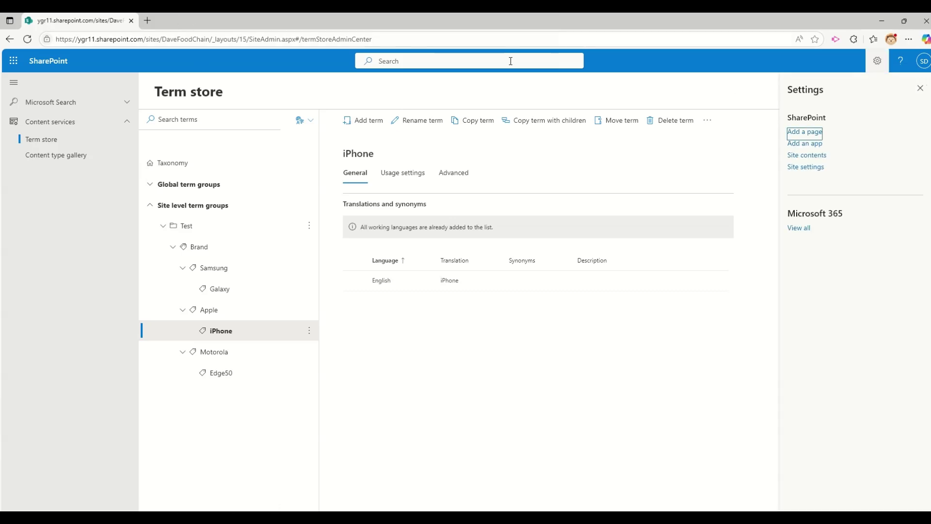
{"action": "left_click", "coordinate": [793, 157]}
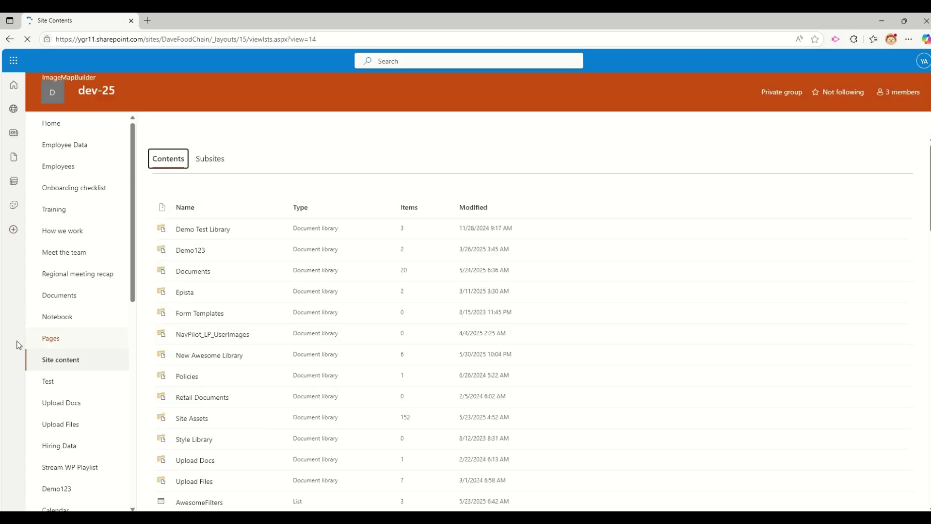
{"action": "scroll", "coordinate": [78, 359], "scroll_direction": "down", "scroll_amount": 5}
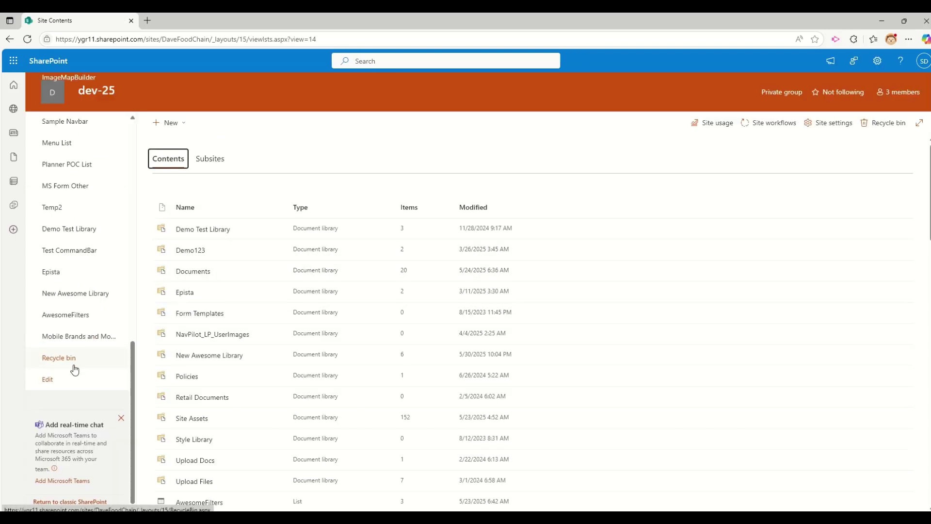
{"action": "left_click", "coordinate": [78, 336]}
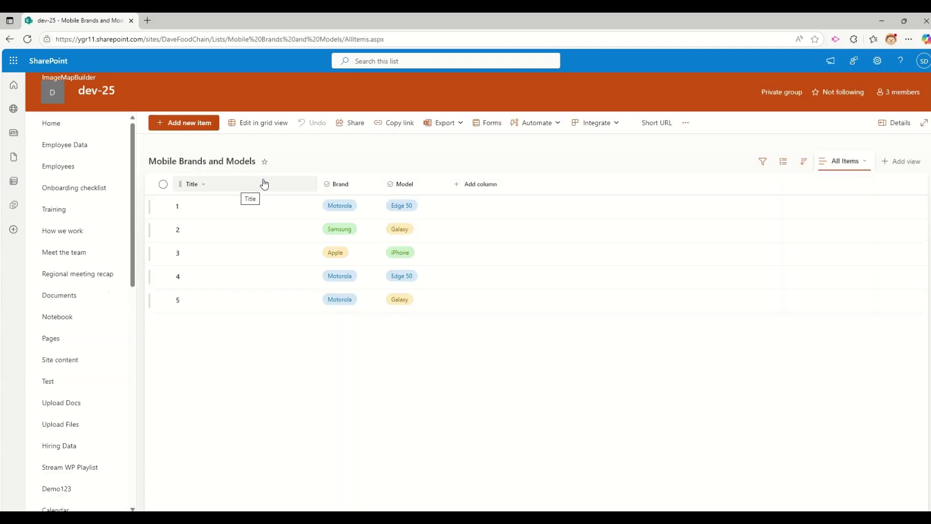
Step: Start a new Managed metadata column in the list and name it Mobile Brand / Model
{"action": "left_click", "coordinate": [489, 183]}
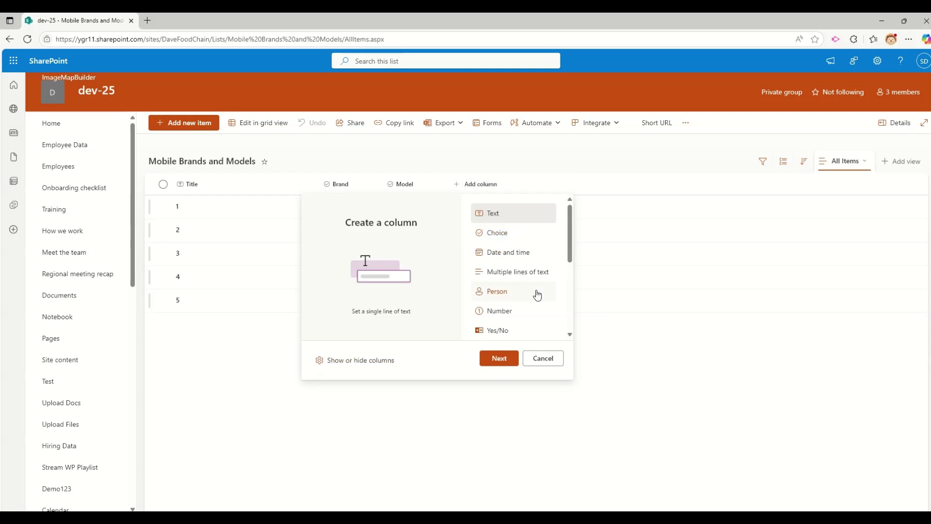
{"action": "scroll", "coordinate": [538, 295], "scroll_direction": "down", "scroll_amount": 5}
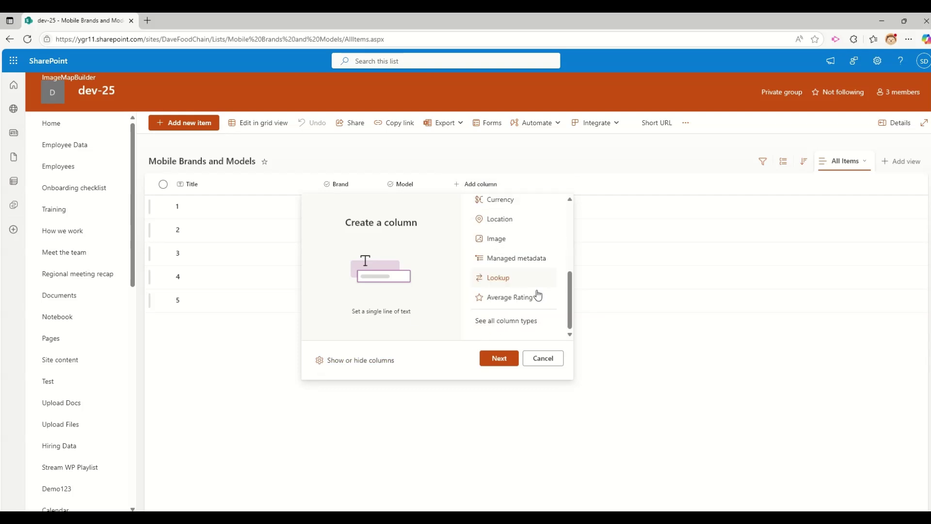
{"action": "left_click", "coordinate": [515, 261]}
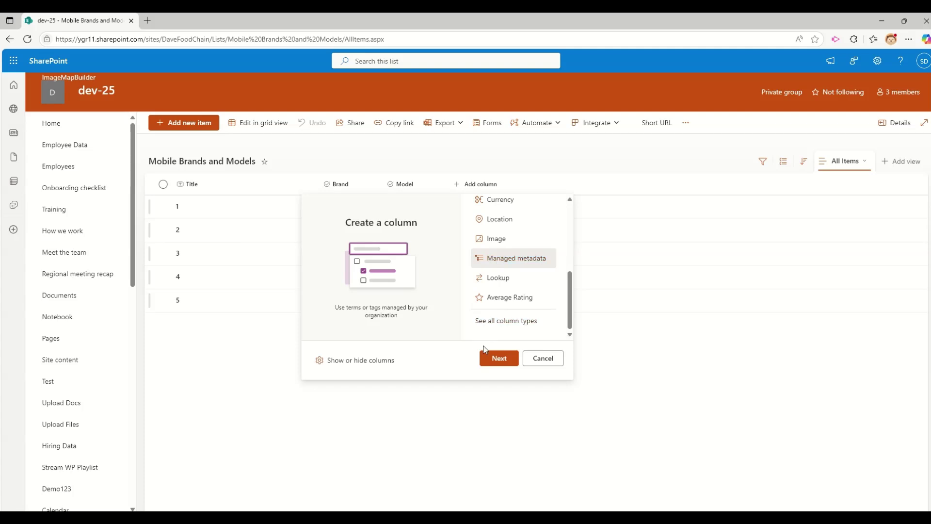
{"action": "left_click", "coordinate": [504, 358]}
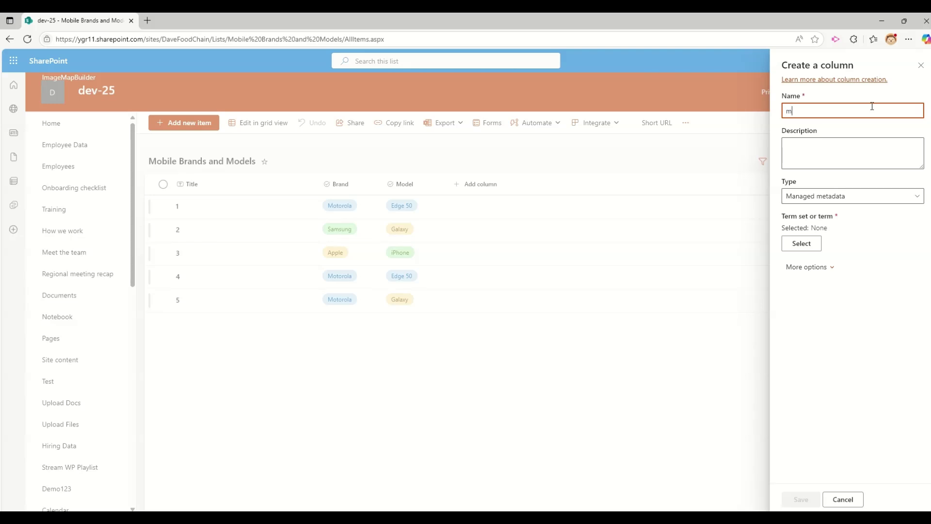
{"action": "key", "text": "ctrl+a"}
{"action": "key", "text": "BackSpace"}
{"action": "type", "text": "Model"}
{"action": "key", "text": "Tab"}
{"action": "left_click", "coordinate": [842, 198]}
{"action": "left_click", "coordinate": [841, 200]}
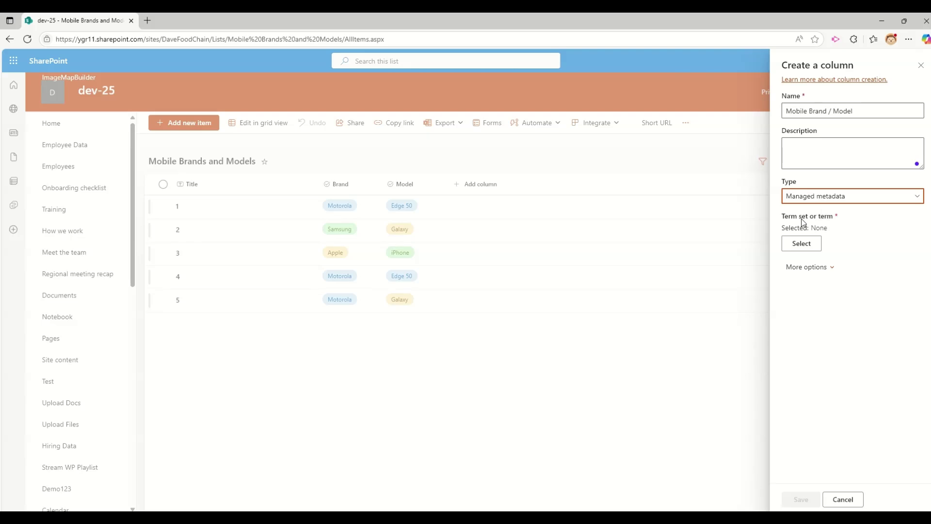
Step: Assign the Brand term set from the Test group to the new column
{"action": "left_click", "coordinate": [800, 244]}
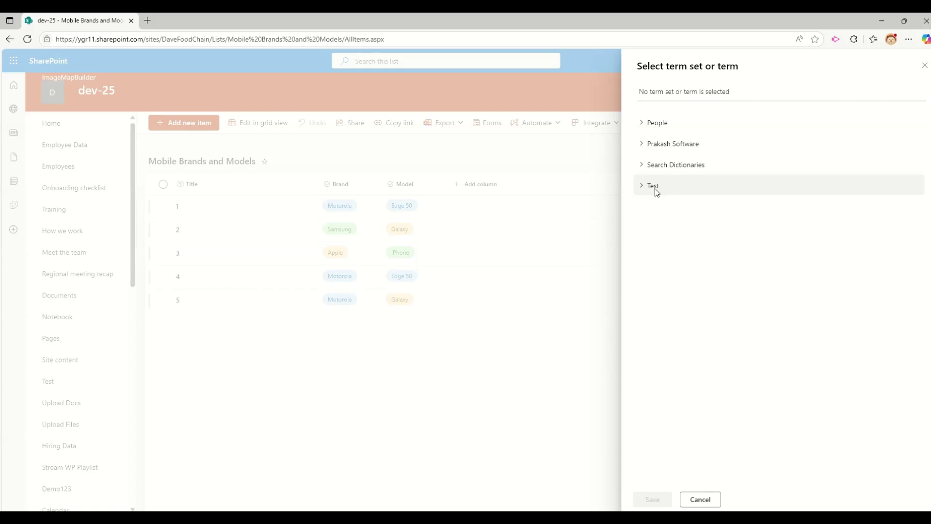
{"action": "left_click", "coordinate": [640, 190]}
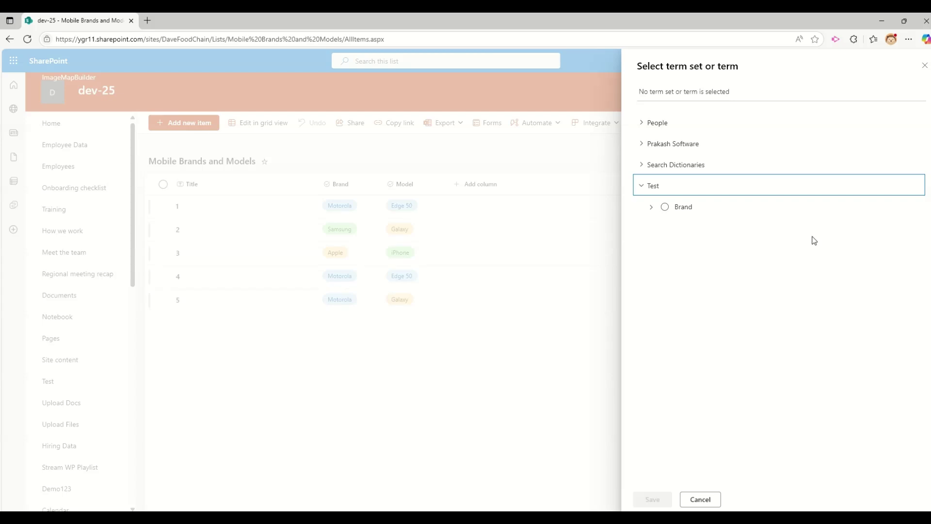
{"action": "left_click", "coordinate": [651, 207]}
{"action": "left_click", "coordinate": [678, 212]}
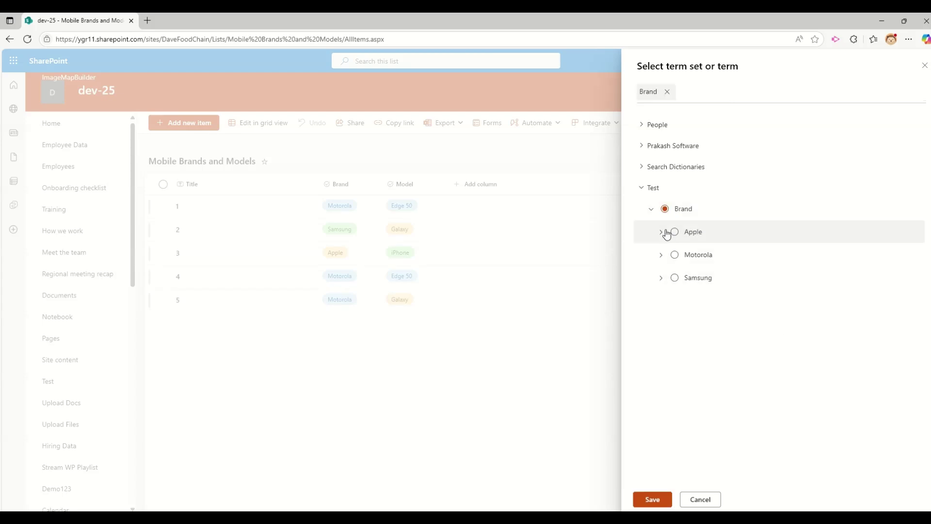
{"action": "left_click", "coordinate": [653, 499]}
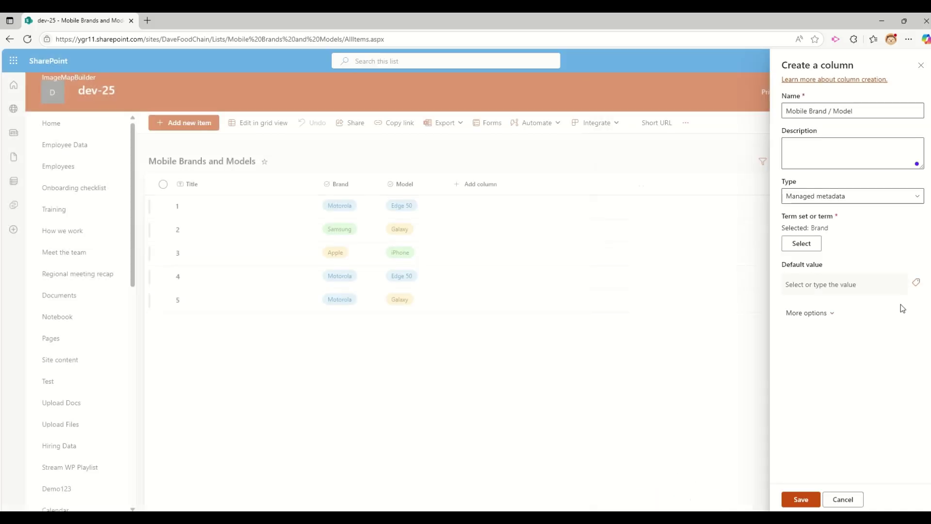
Step: Review the column's additional options and save it with the Term only display format
{"action": "left_click", "coordinate": [818, 314]}
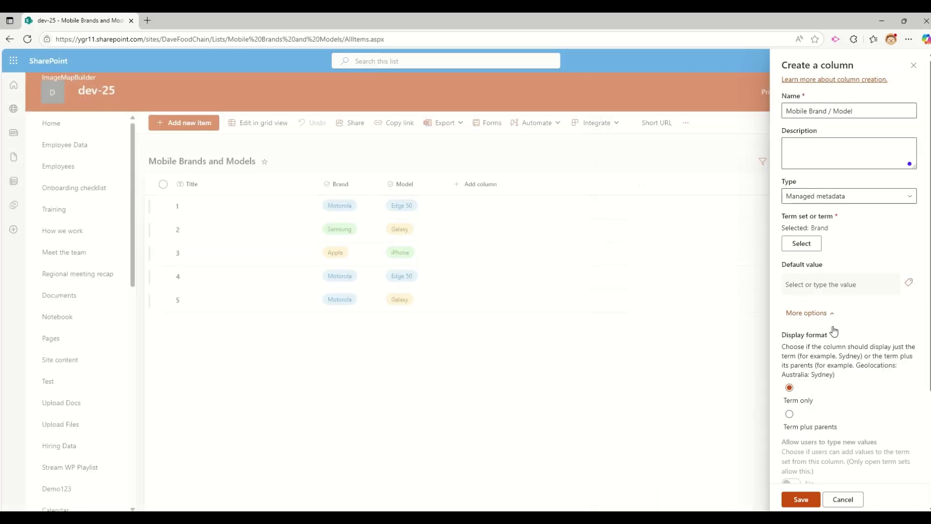
{"action": "scroll", "coordinate": [829, 378], "scroll_direction": "down", "scroll_amount": 3}
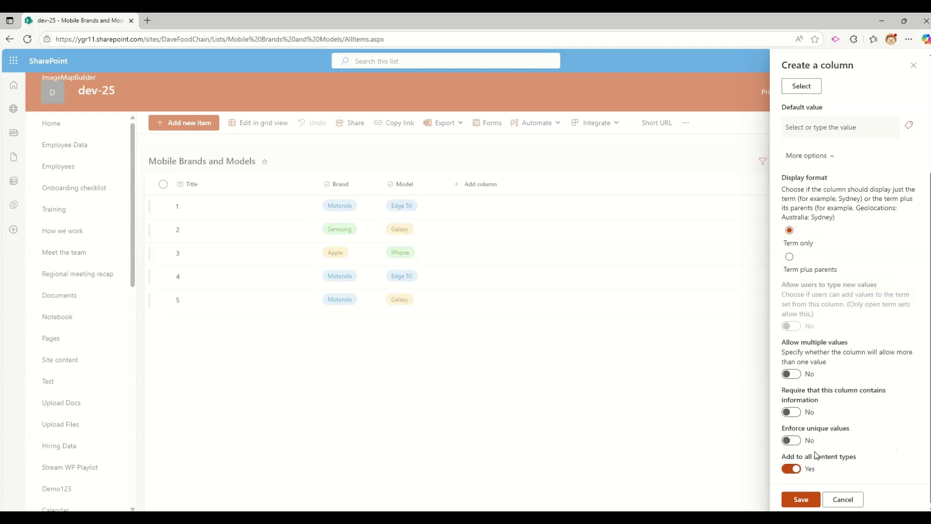
{"action": "left_click", "coordinate": [801, 501]}
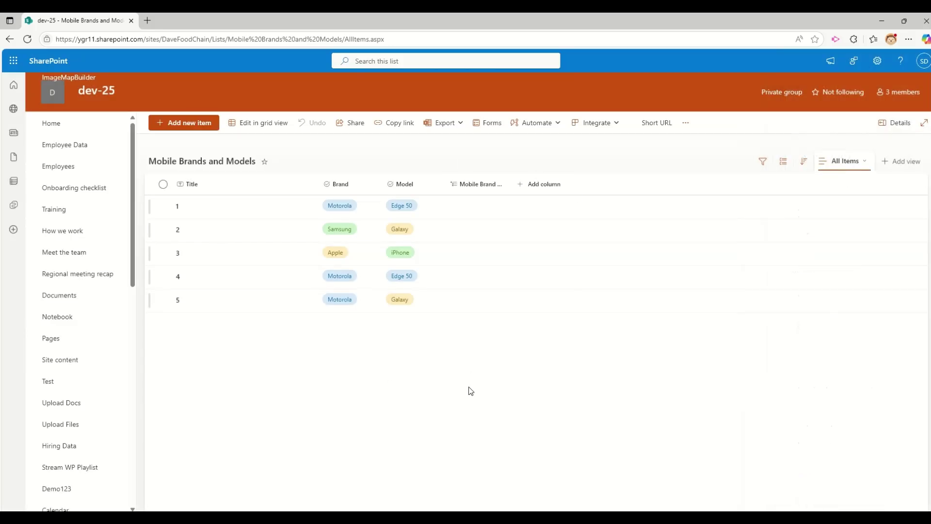
Step: Start a new list item titled 6, leaving the Brand and Model choice fields empty
{"action": "left_click", "coordinate": [192, 127]}
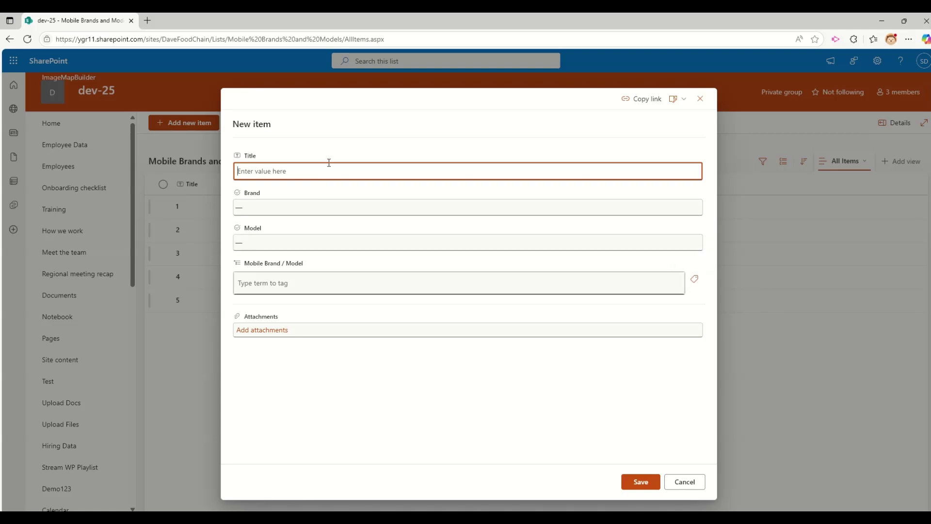
{"action": "type", "text": "6"}
{"action": "key", "text": "Tab"}
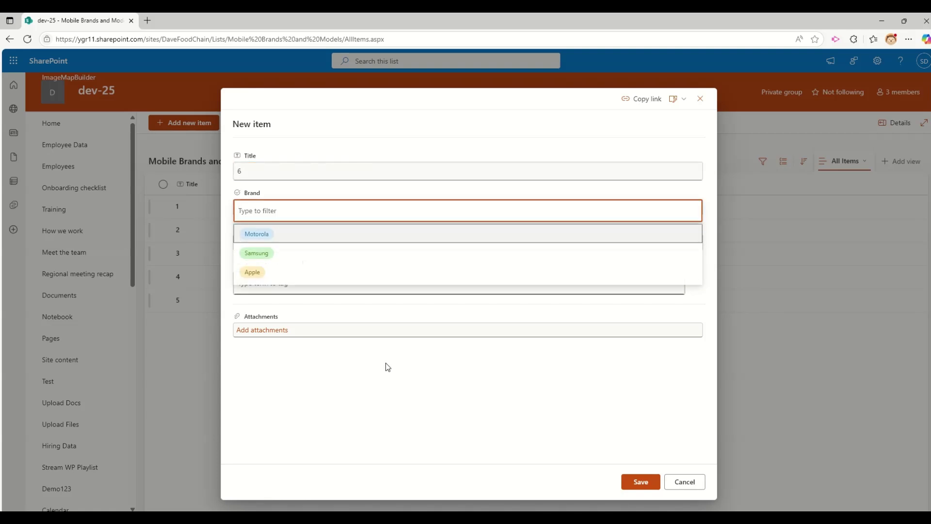
{"action": "left_click", "coordinate": [386, 367]}
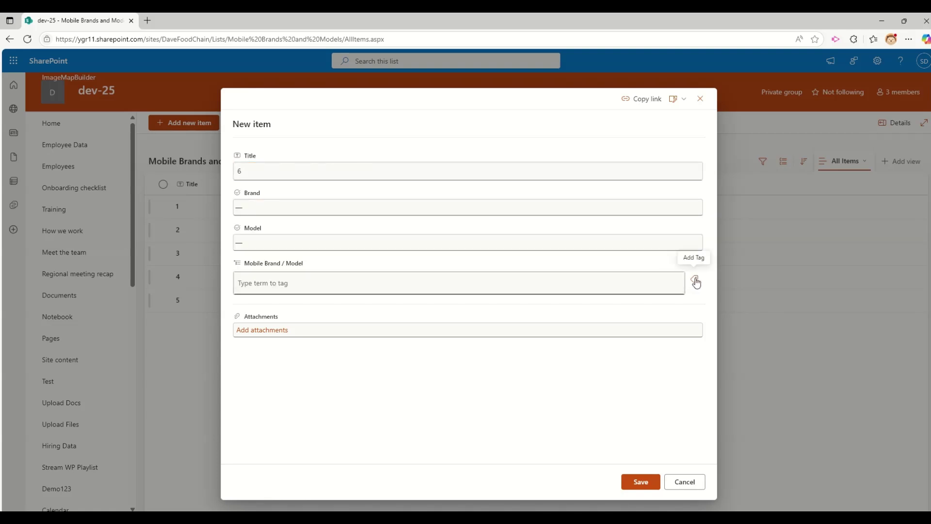
Step: Try Apple and its child term iPhone as the new item's Mobile Brand / Model tag
{"action": "left_click", "coordinate": [696, 282]}
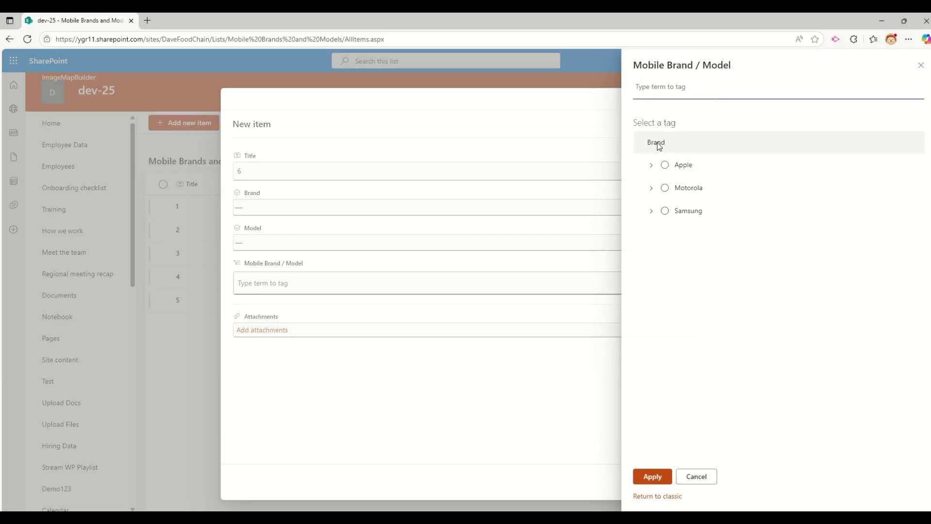
{"action": "left_click", "coordinate": [652, 165]}
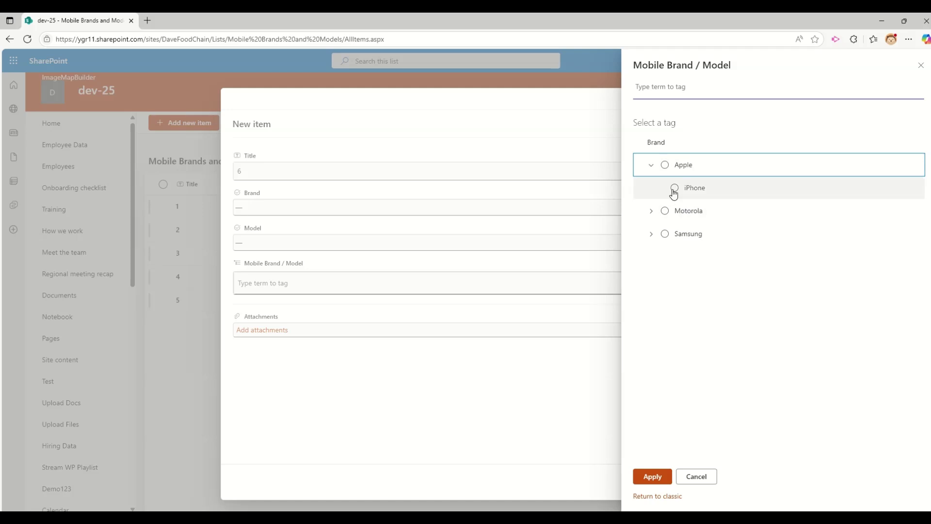
{"action": "left_click", "coordinate": [665, 165]}
{"action": "left_click", "coordinate": [675, 188]}
{"action": "left_click", "coordinate": [665, 166]}
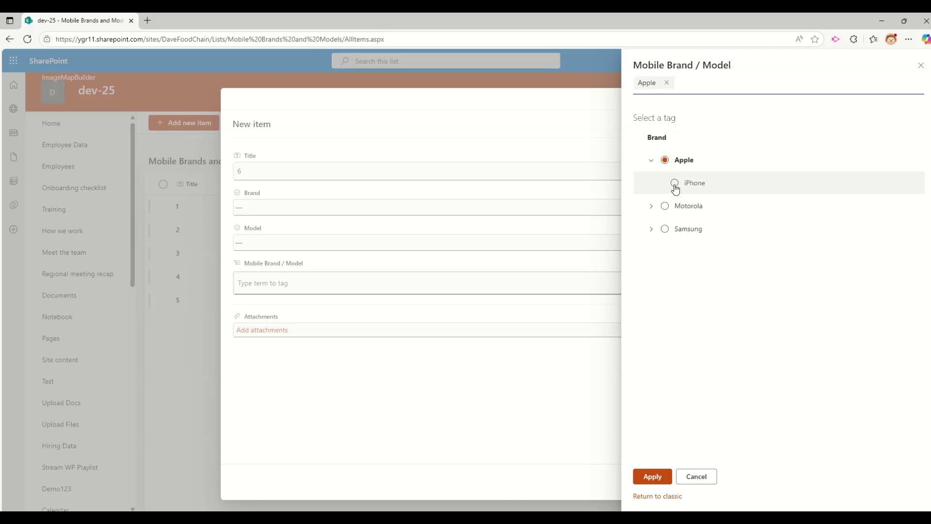
{"action": "left_click", "coordinate": [675, 186]}
{"action": "left_click", "coordinate": [665, 162]}
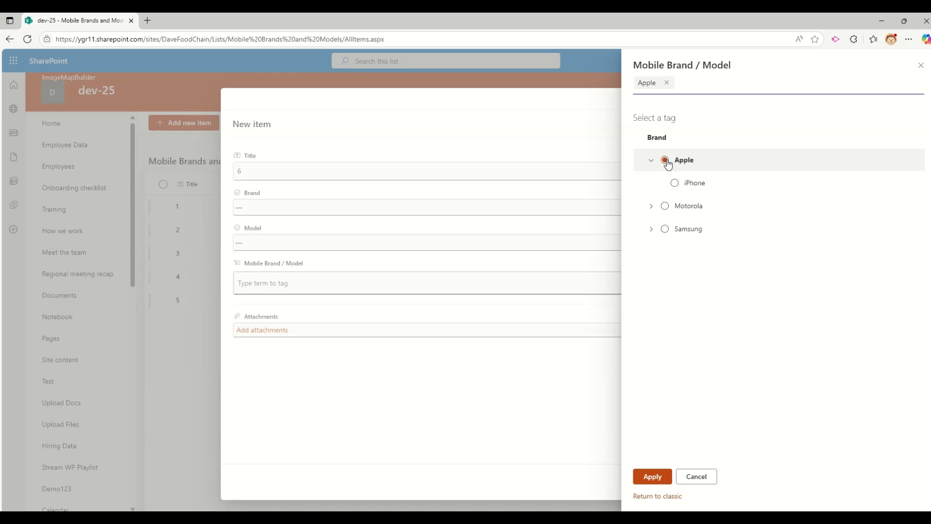
Step: Apply the parent term Motorola as the new item's Mobile Brand / Model tag
{"action": "left_click", "coordinate": [651, 207]}
{"action": "left_click", "coordinate": [663, 207]}
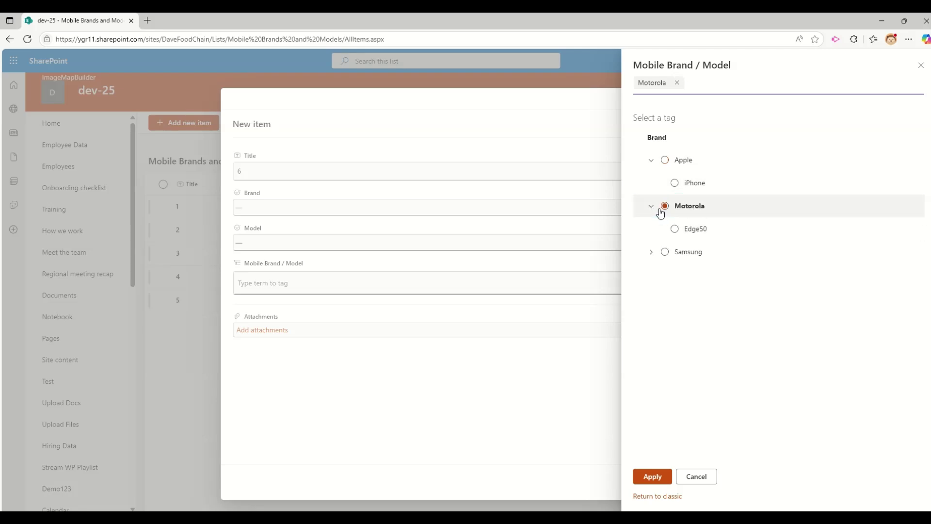
{"action": "left_click", "coordinate": [655, 479]}
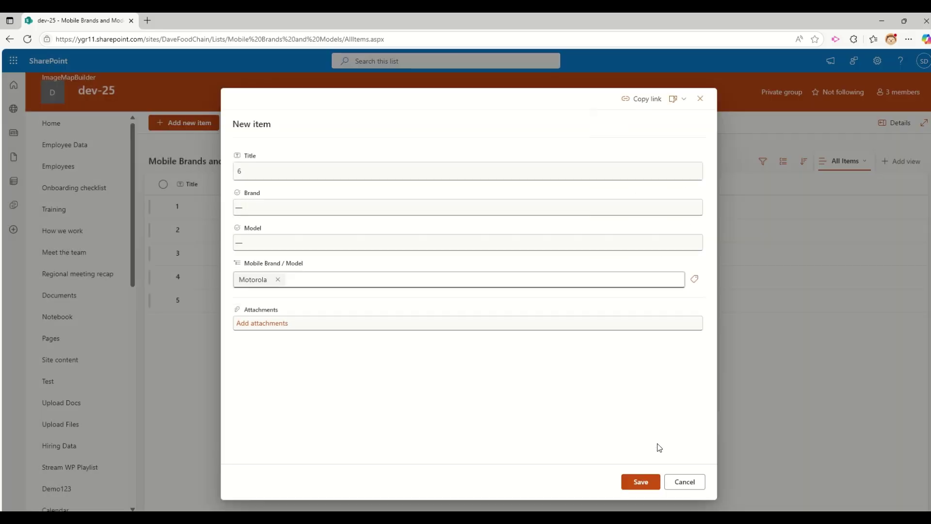
Step: Set the Mobile Brand / Model tag to Edge50 under Motorola and save the new item
{"action": "left_click", "coordinate": [694, 280]}
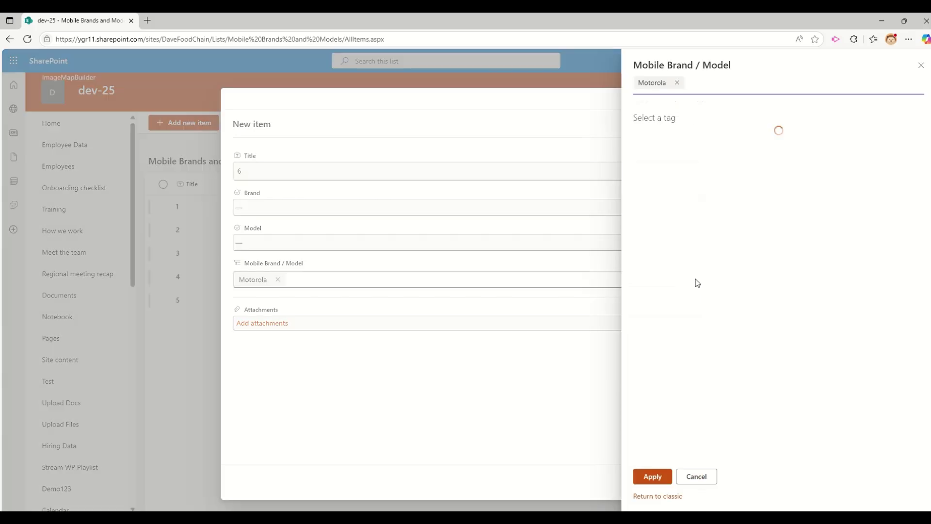
{"action": "left_click", "coordinate": [650, 183]}
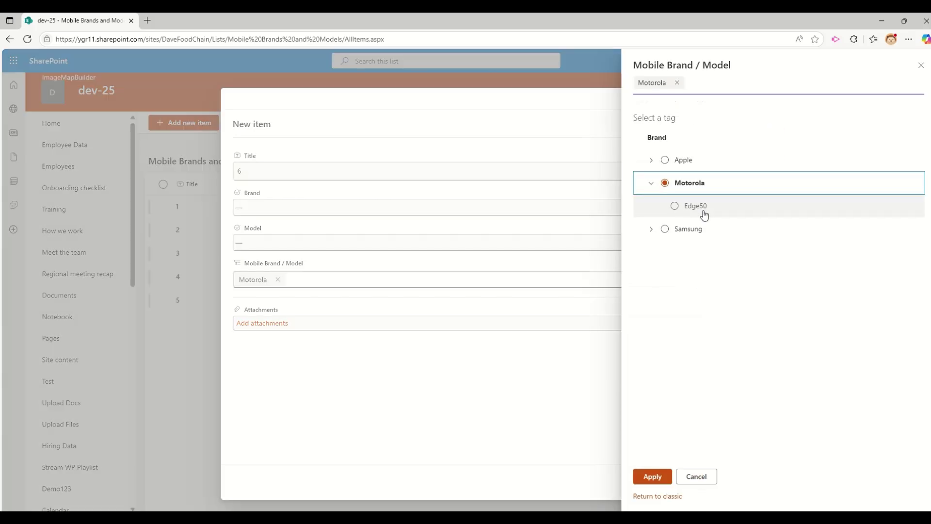
{"action": "left_click", "coordinate": [685, 212]}
{"action": "left_click", "coordinate": [665, 184]}
{"action": "left_click", "coordinate": [681, 205]}
{"action": "left_click", "coordinate": [652, 477]}
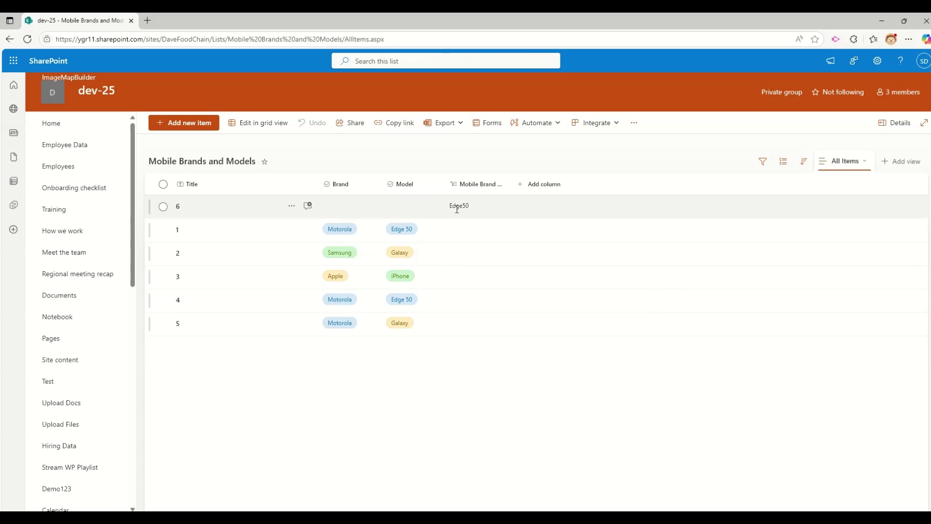
Step: Open item 6 and view the available brand terms for its Mobile Brand / Model tag
{"action": "double_click", "coordinate": [463, 206]}
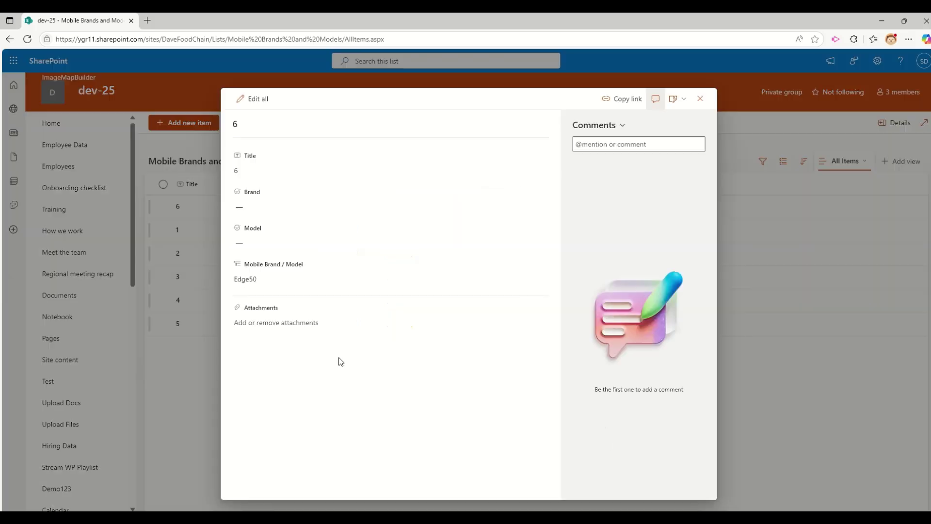
{"action": "left_click", "coordinate": [341, 281]}
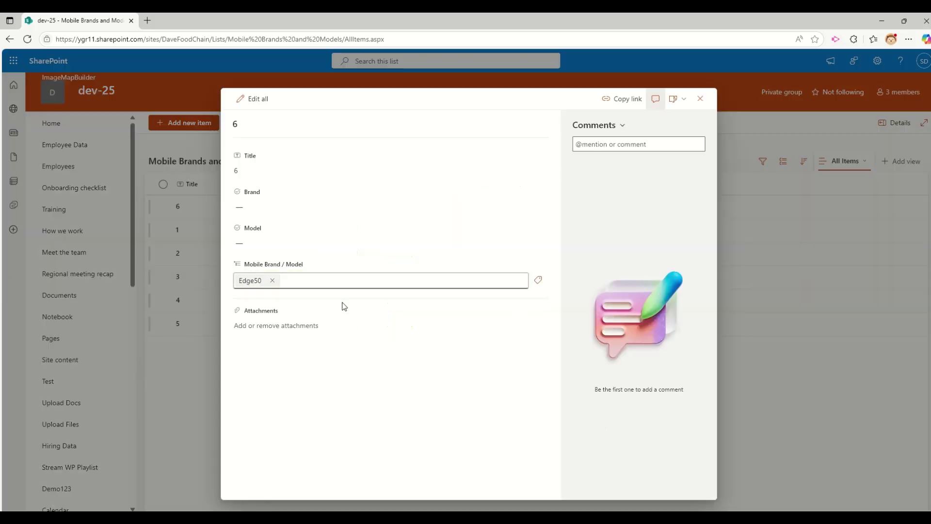
{"action": "left_click", "coordinate": [532, 284]}
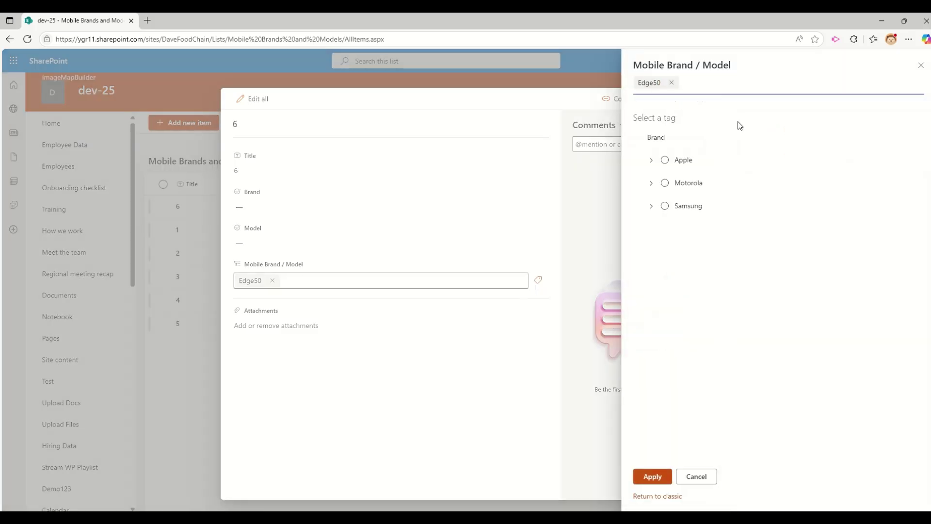
{"action": "left_click", "coordinate": [399, 43]}
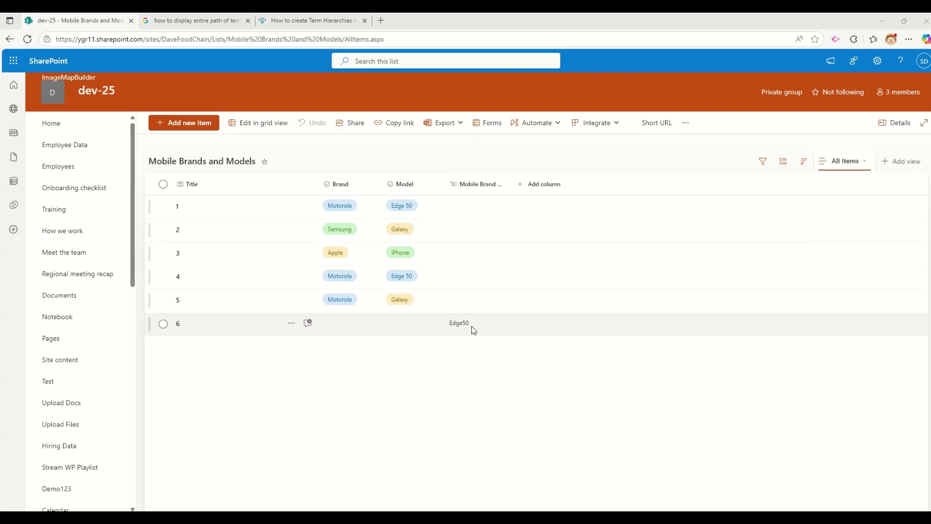
Step: Set the Mobile Brand / Model column's display format to Term plus parents and save the column
{"action": "left_click", "coordinate": [500, 188]}
{"action": "mouse_move", "coordinate": [500, 273]}
{"action": "left_click", "coordinate": [610, 276]}
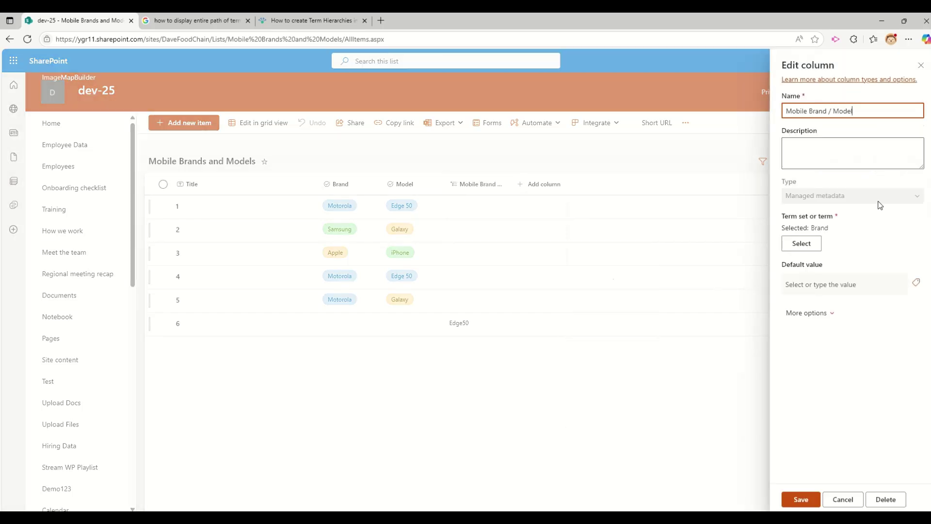
{"action": "left_click", "coordinate": [823, 314]}
{"action": "scroll", "coordinate": [873, 359], "scroll_direction": "down", "scroll_amount": 3}
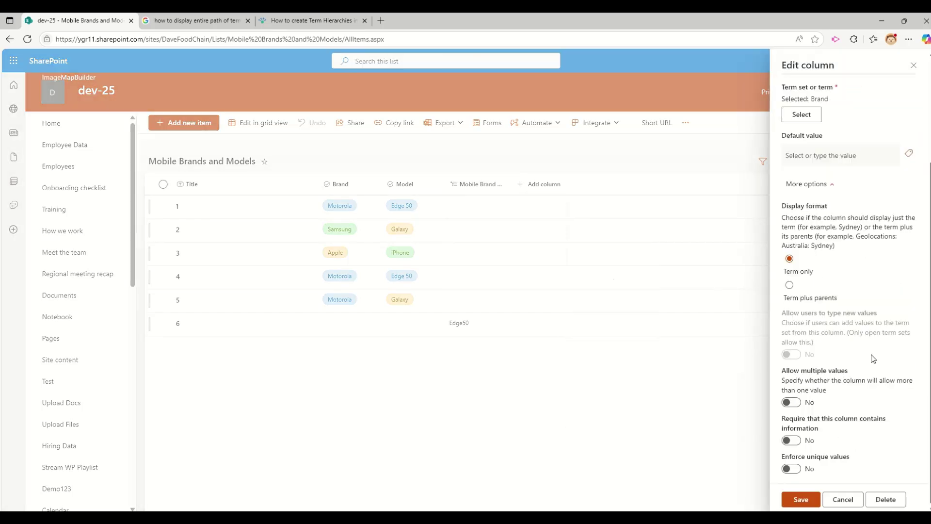
{"action": "left_click", "coordinate": [789, 286]}
{"action": "left_click", "coordinate": [806, 503]}
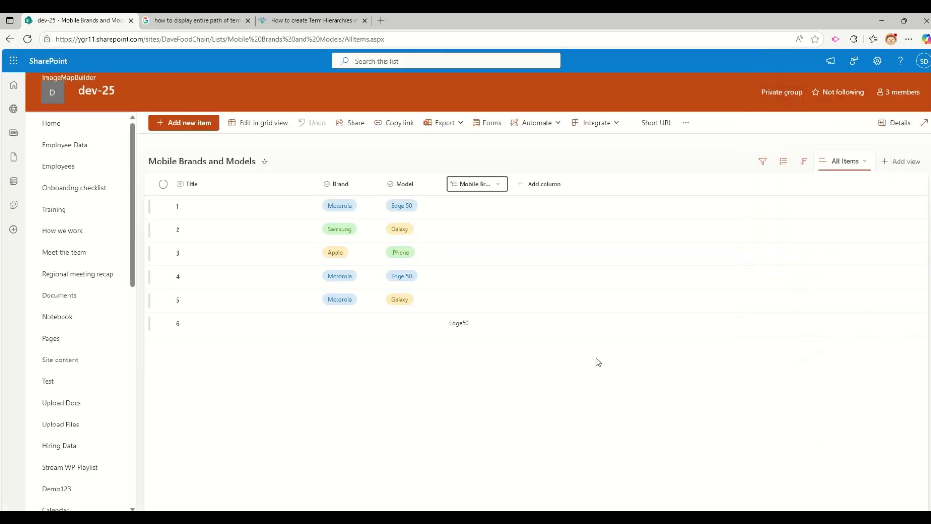
{"action": "left_click_drag", "start_coordinate": [451, 323], "coordinate": [514, 324]}
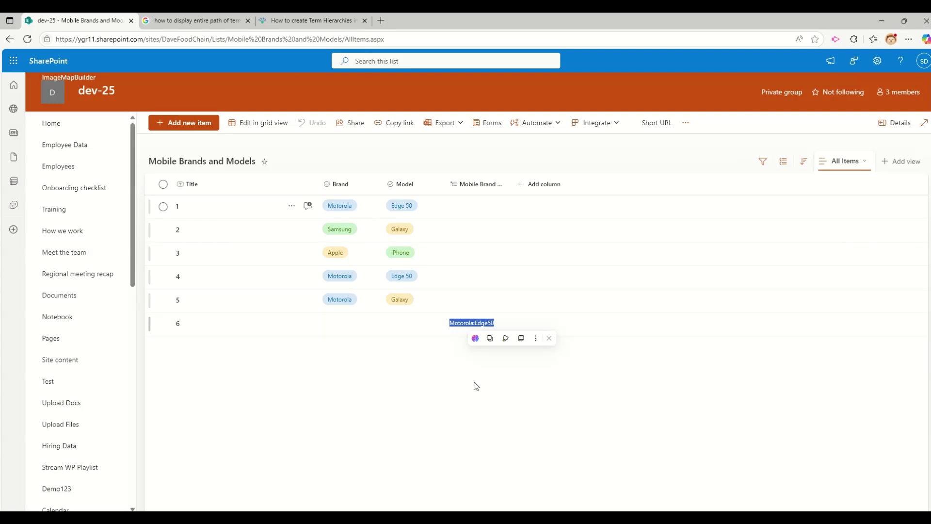
{"action": "left_click", "coordinate": [430, 421]}
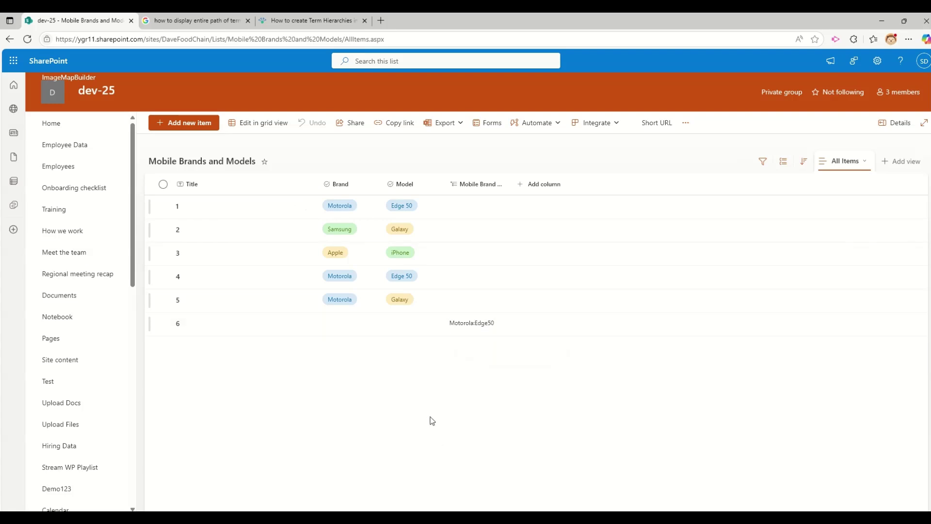
Step: Start a new list item titled 7 and expand Apple, Motorola and Samsung among its Mobile Brand / Model tags
{"action": "left_click", "coordinate": [185, 124]}
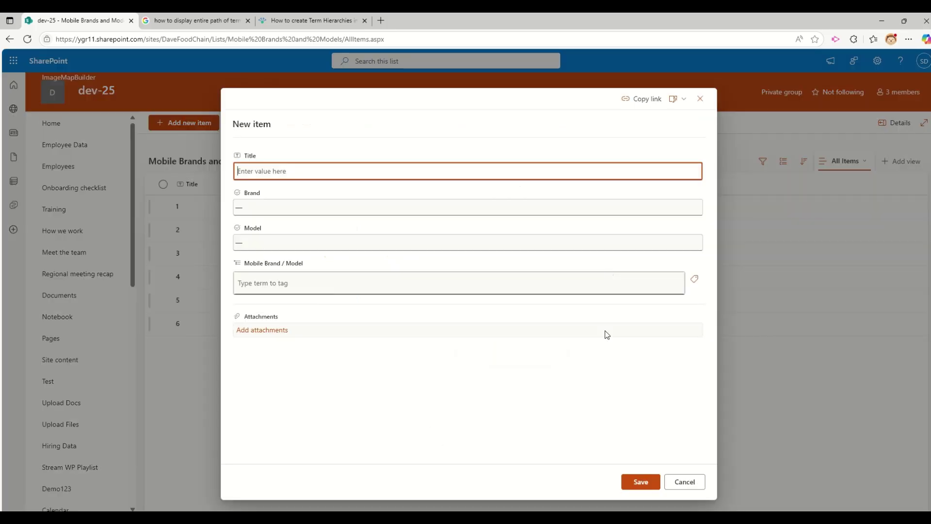
{"action": "type", "text": "7"}
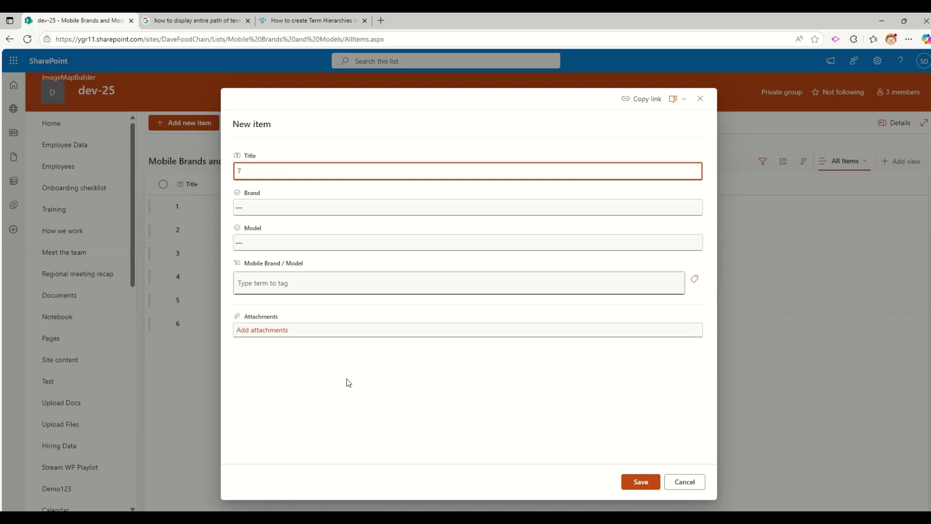
{"action": "left_click", "coordinate": [695, 286]}
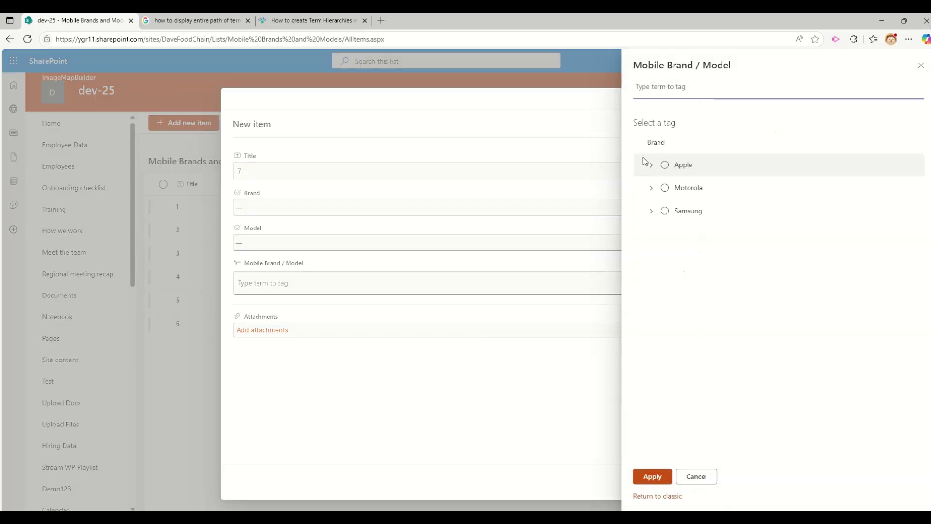
{"action": "left_click", "coordinate": [651, 165]}
{"action": "left_click", "coordinate": [651, 210]}
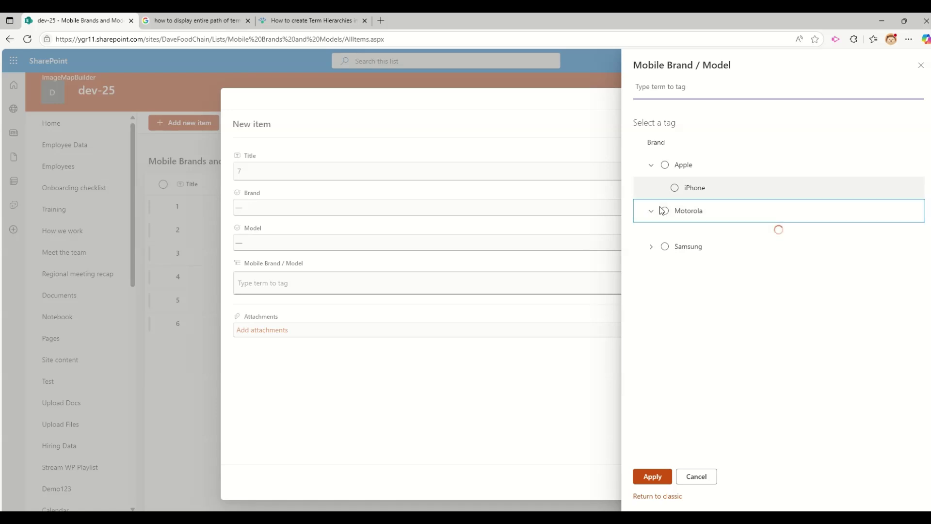
{"action": "left_click", "coordinate": [651, 257]}
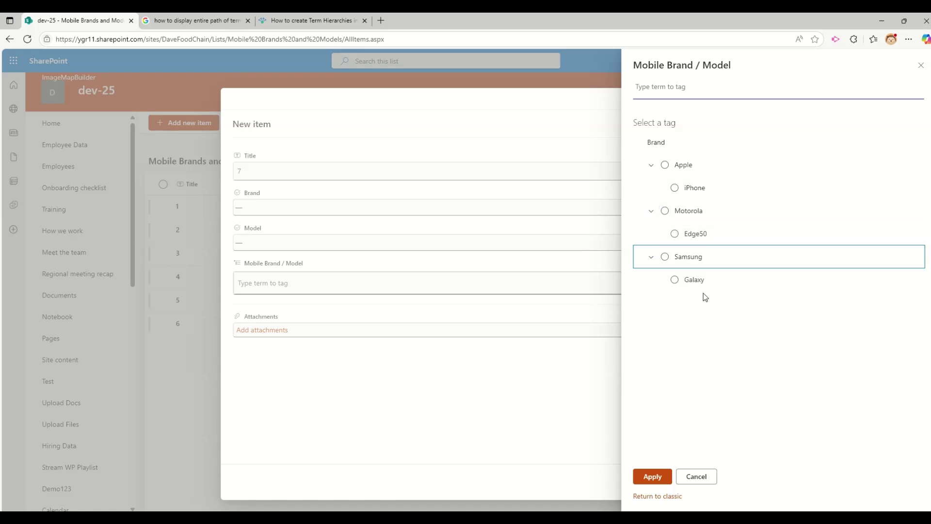
Step: Tag the new item with Galaxy under Samsung and save it to the list
{"action": "left_click", "coordinate": [665, 165]}
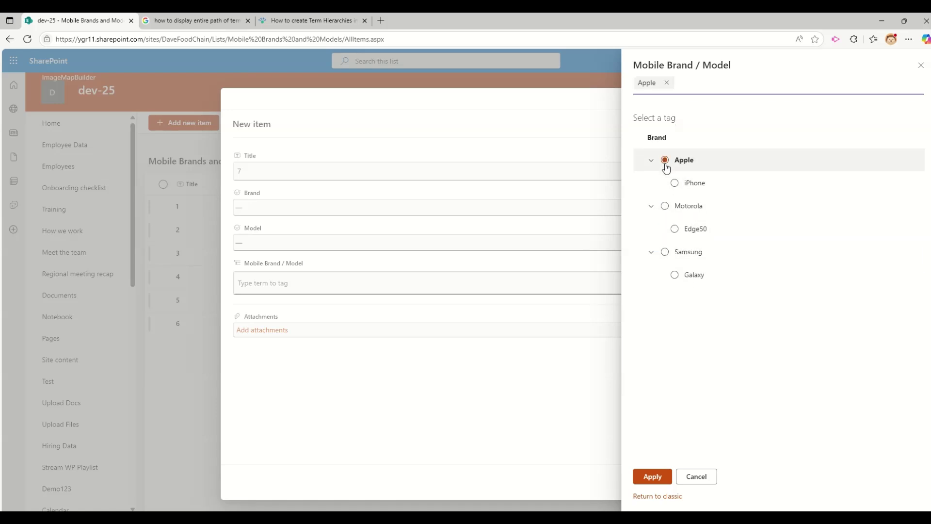
{"action": "left_click", "coordinate": [697, 282]}
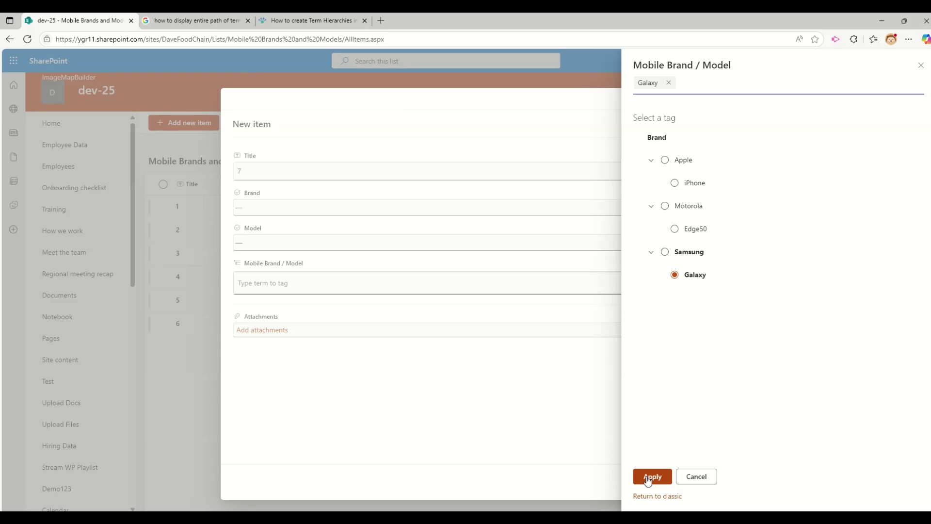
{"action": "left_click", "coordinate": [652, 477]}
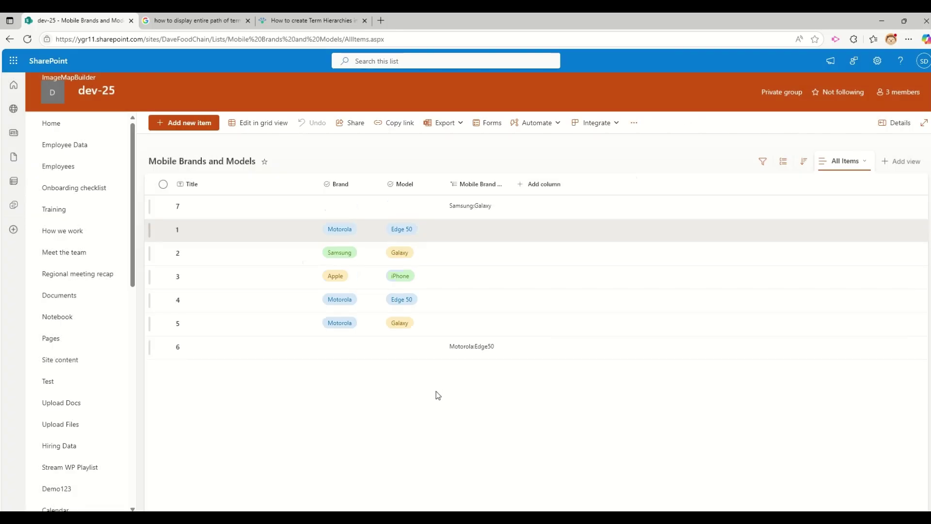
{"action": "left_click_drag", "start_coordinate": [448, 207], "coordinate": [492, 208]}
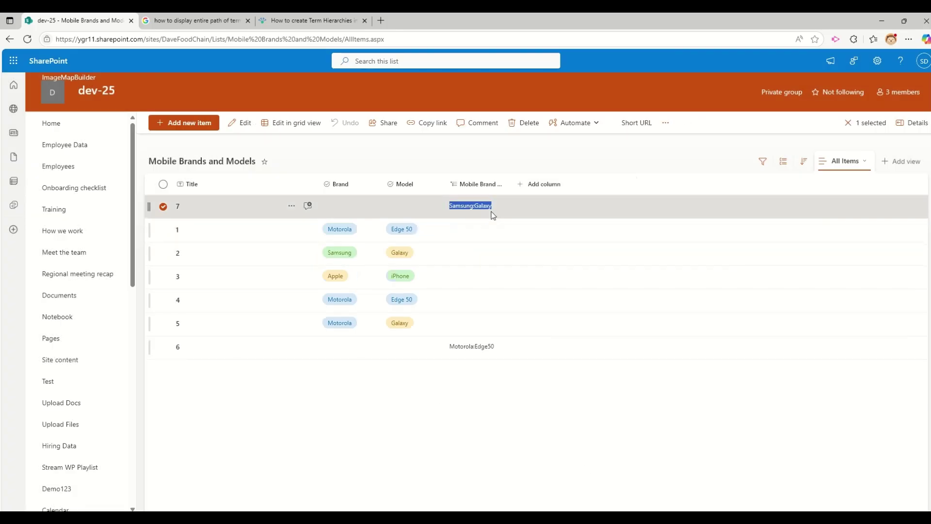
{"action": "left_click", "coordinate": [583, 467]}
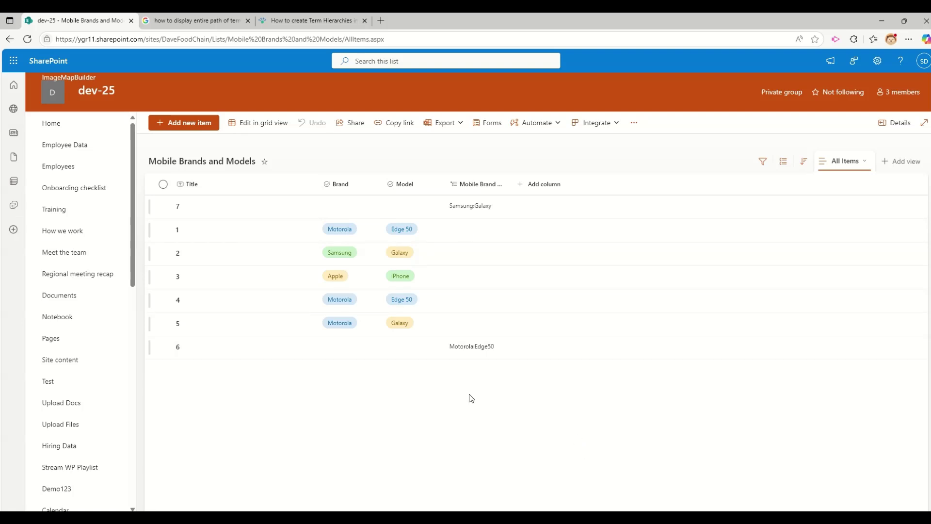
Step: Go from the site's settings to the term store and open the Brand term set in the site-level Test group
{"action": "left_click", "coordinate": [877, 61]}
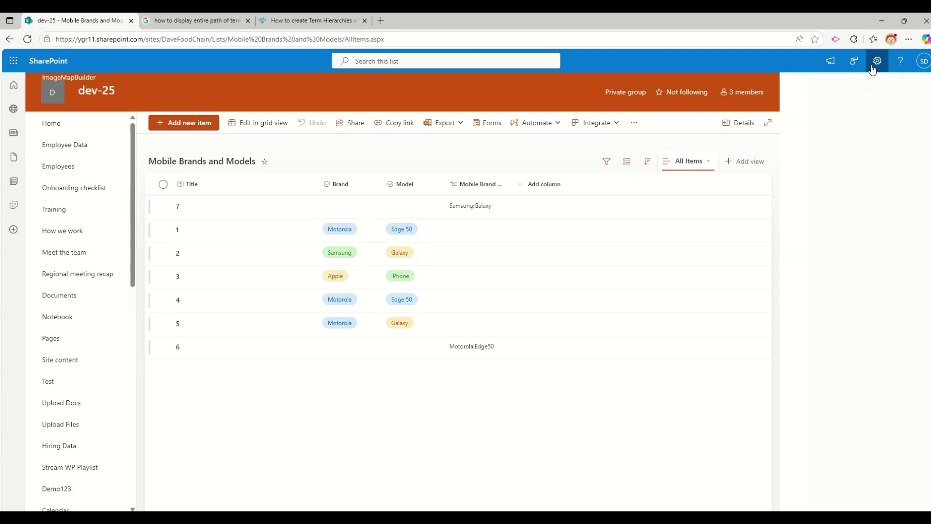
{"action": "left_click", "coordinate": [809, 167]}
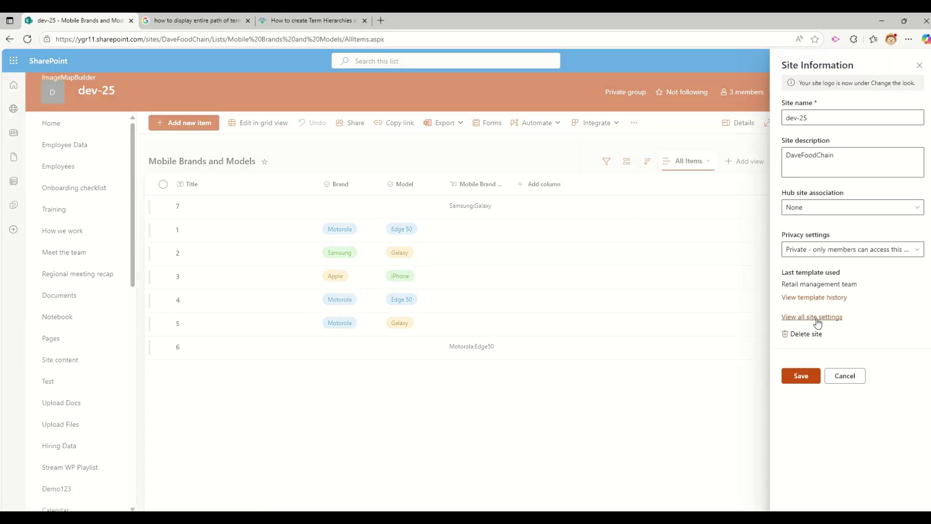
{"action": "left_click", "coordinate": [814, 317]}
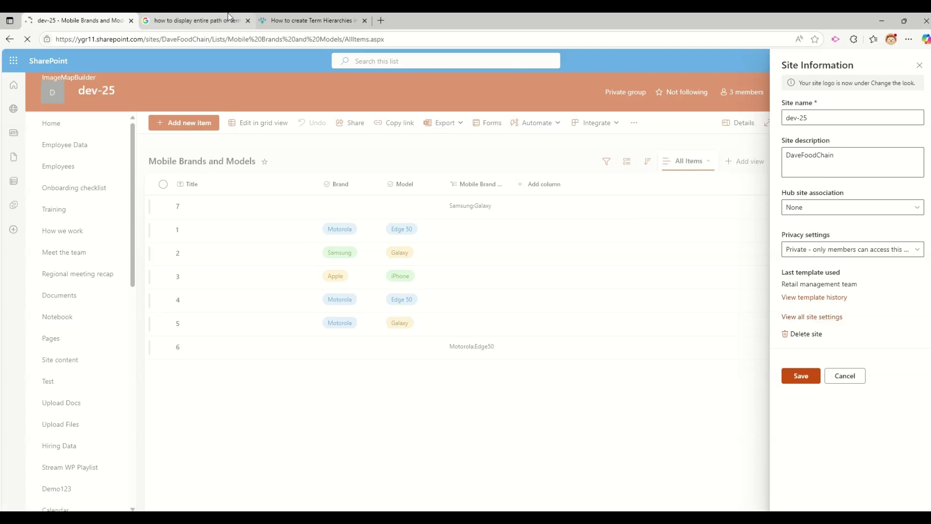
{"action": "mouse_move", "coordinate": [396, 48]}
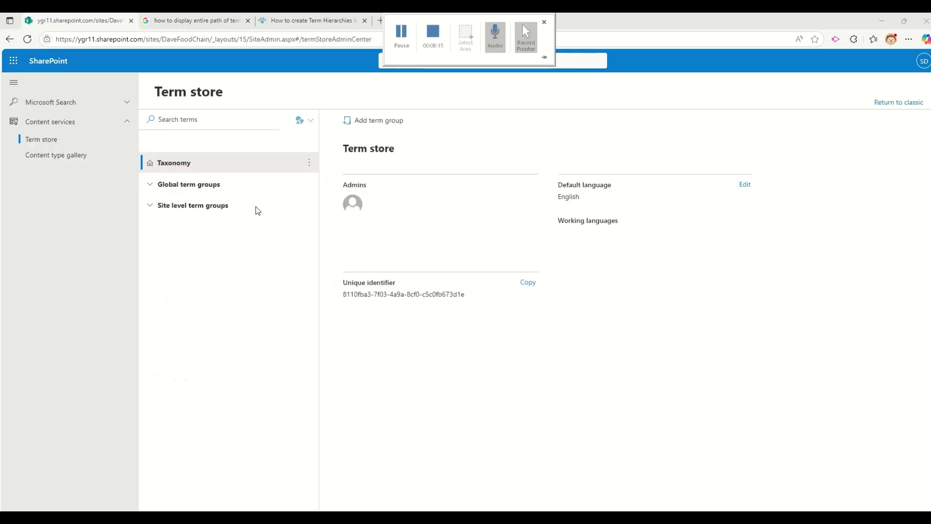
{"action": "left_click", "coordinate": [166, 205]}
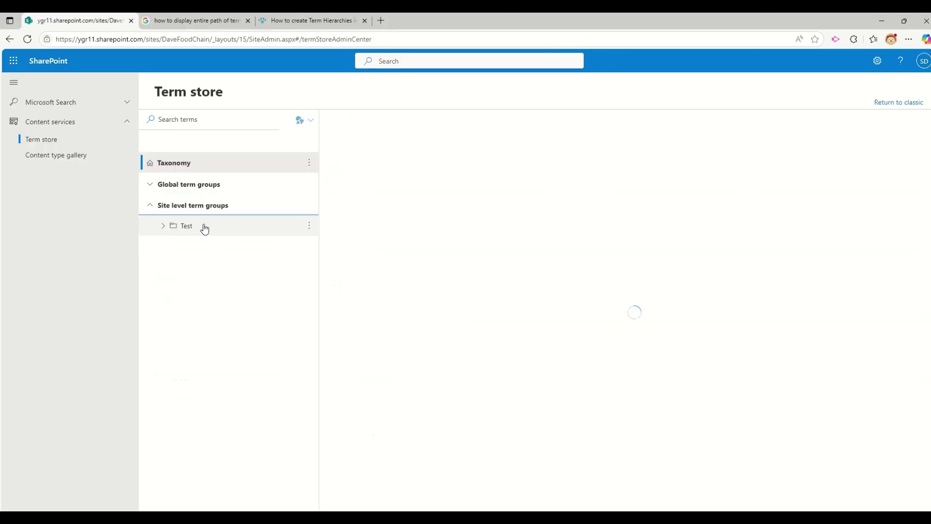
{"action": "left_click", "coordinate": [162, 226]}
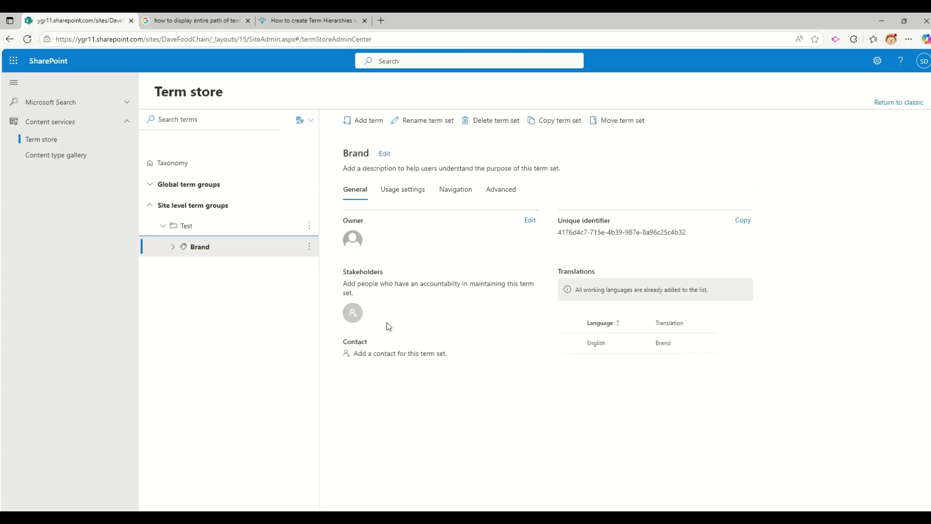
Step: Examine the Brand term set's stakeholder and owner properties, then close them without saving
{"action": "left_click_drag", "start_coordinate": [343, 271], "coordinate": [398, 286]}
{"action": "left_click", "coordinate": [475, 381]}
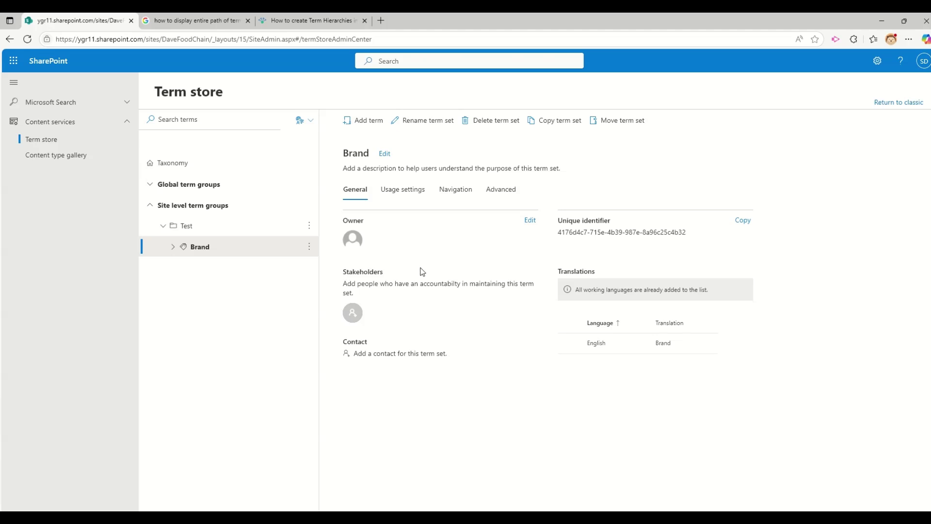
{"action": "left_click", "coordinate": [529, 220]}
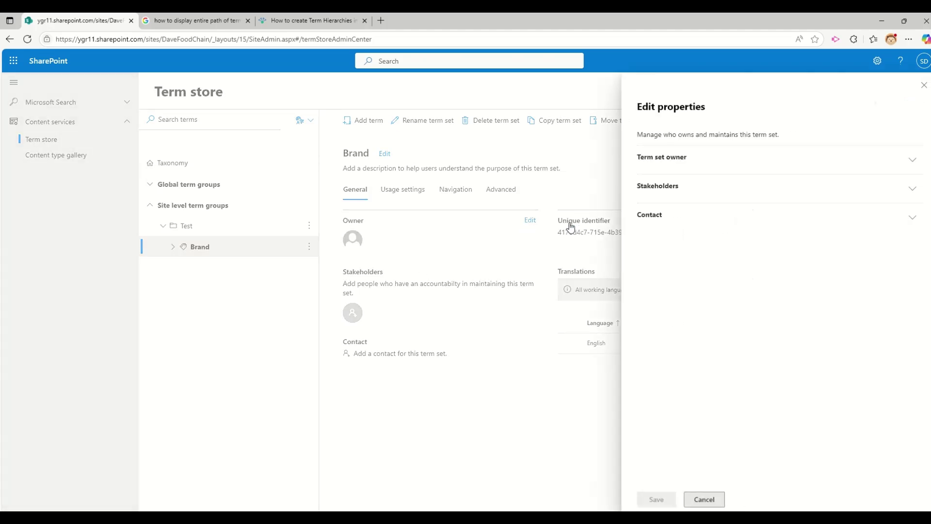
{"action": "left_click", "coordinate": [911, 189]}
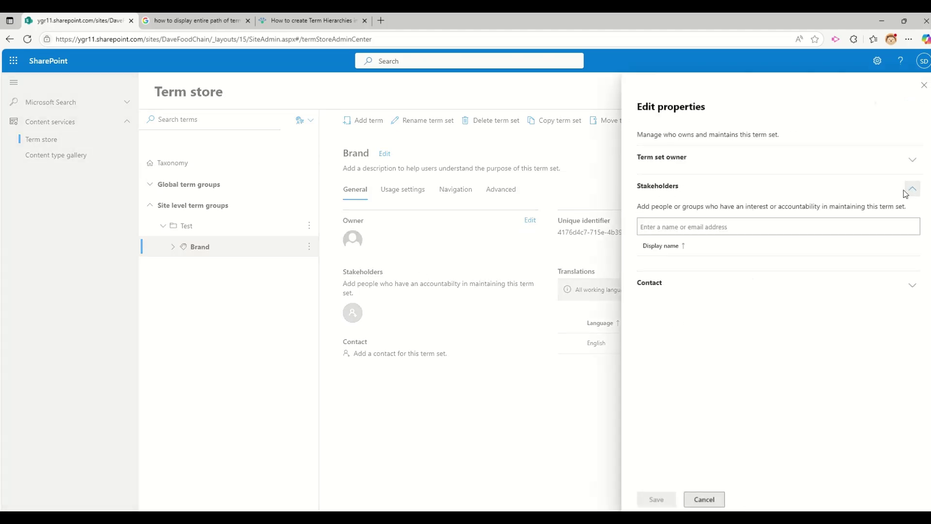
{"action": "left_click", "coordinate": [693, 230]}
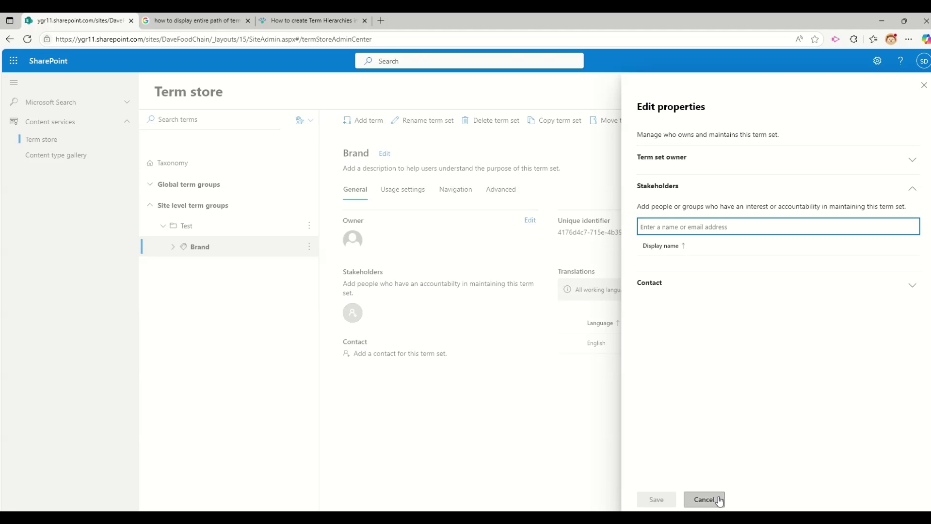
{"action": "left_click", "coordinate": [707, 163]}
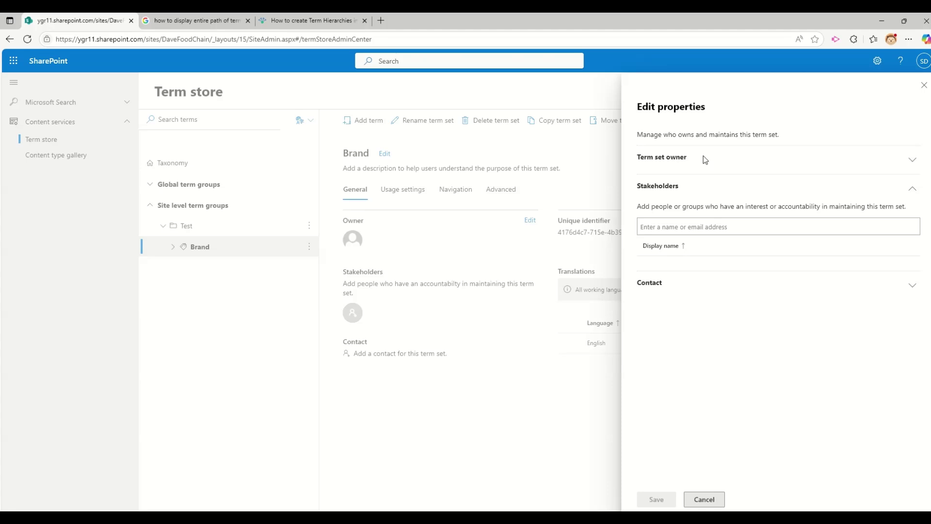
{"action": "left_click", "coordinate": [913, 159]}
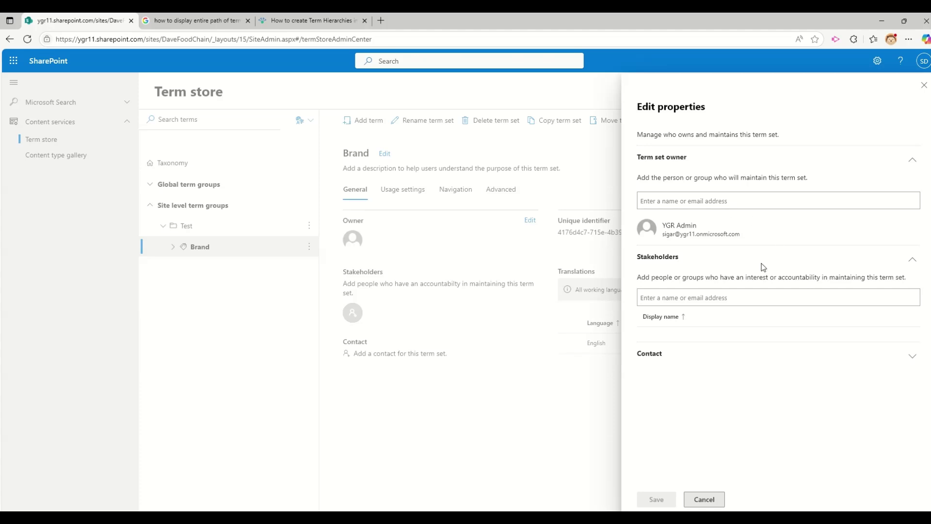
{"action": "left_click", "coordinate": [703, 498]}
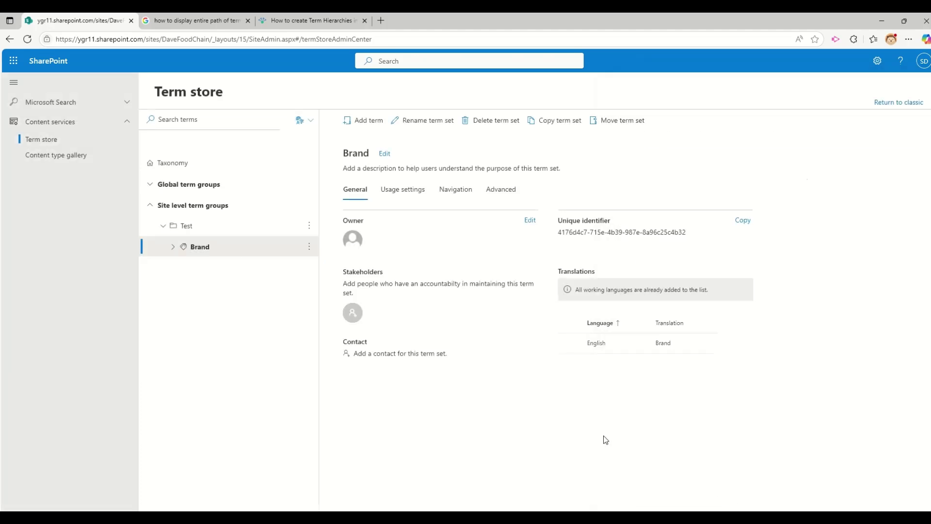
Step: Change the Brand term set's submission policy to Open in its usage settings
{"action": "left_click", "coordinate": [397, 199]}
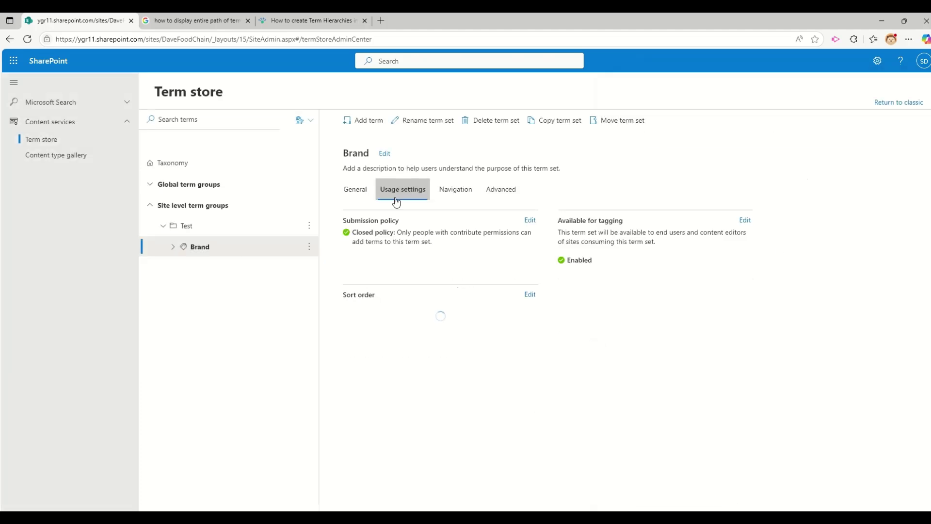
{"action": "left_click_drag", "start_coordinate": [343, 219], "coordinate": [400, 221]}
{"action": "left_click", "coordinate": [485, 362]}
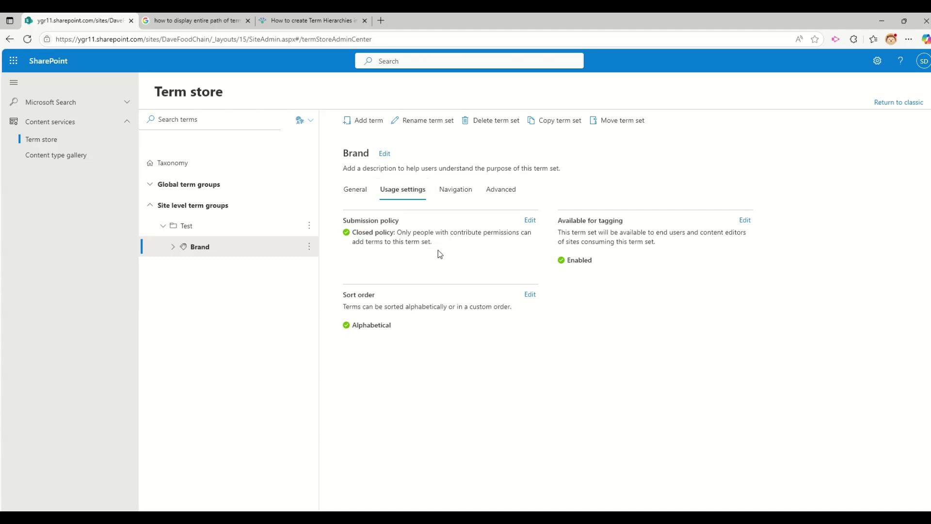
{"action": "left_click", "coordinate": [530, 221]}
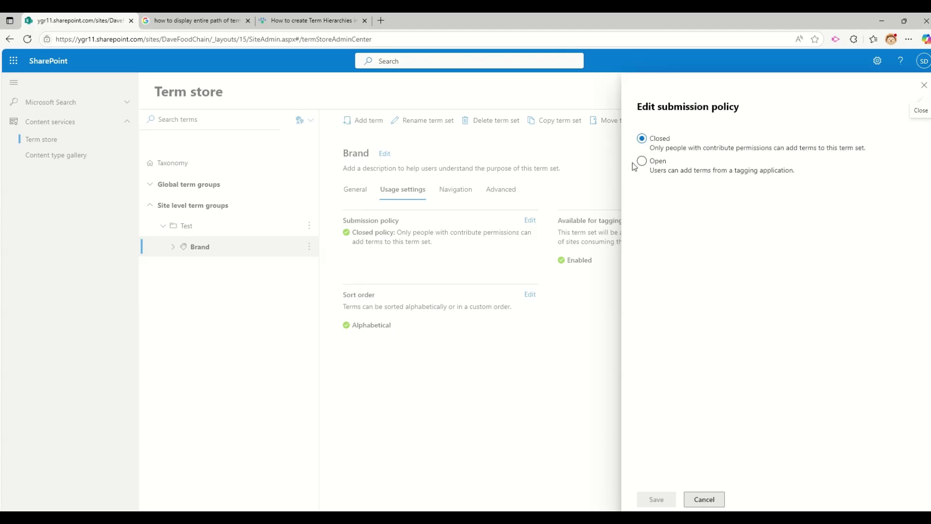
{"action": "left_click", "coordinate": [648, 162]}
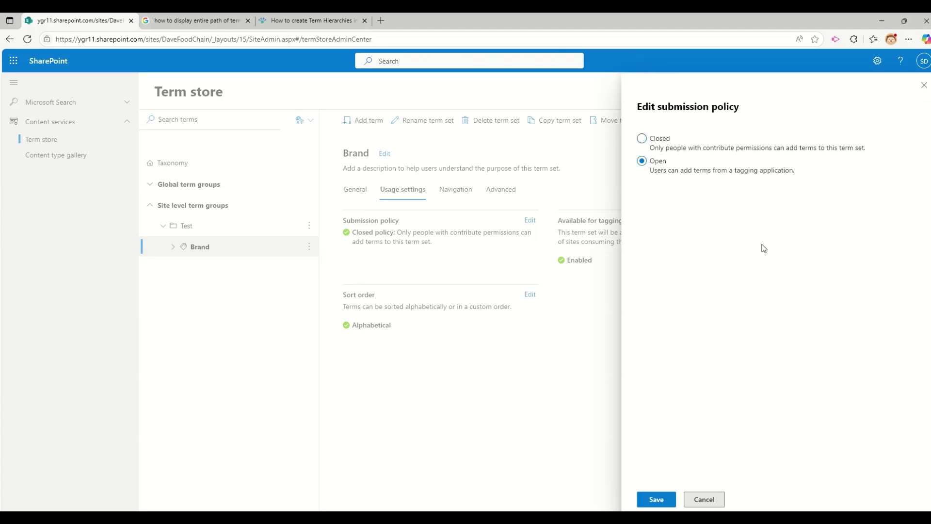